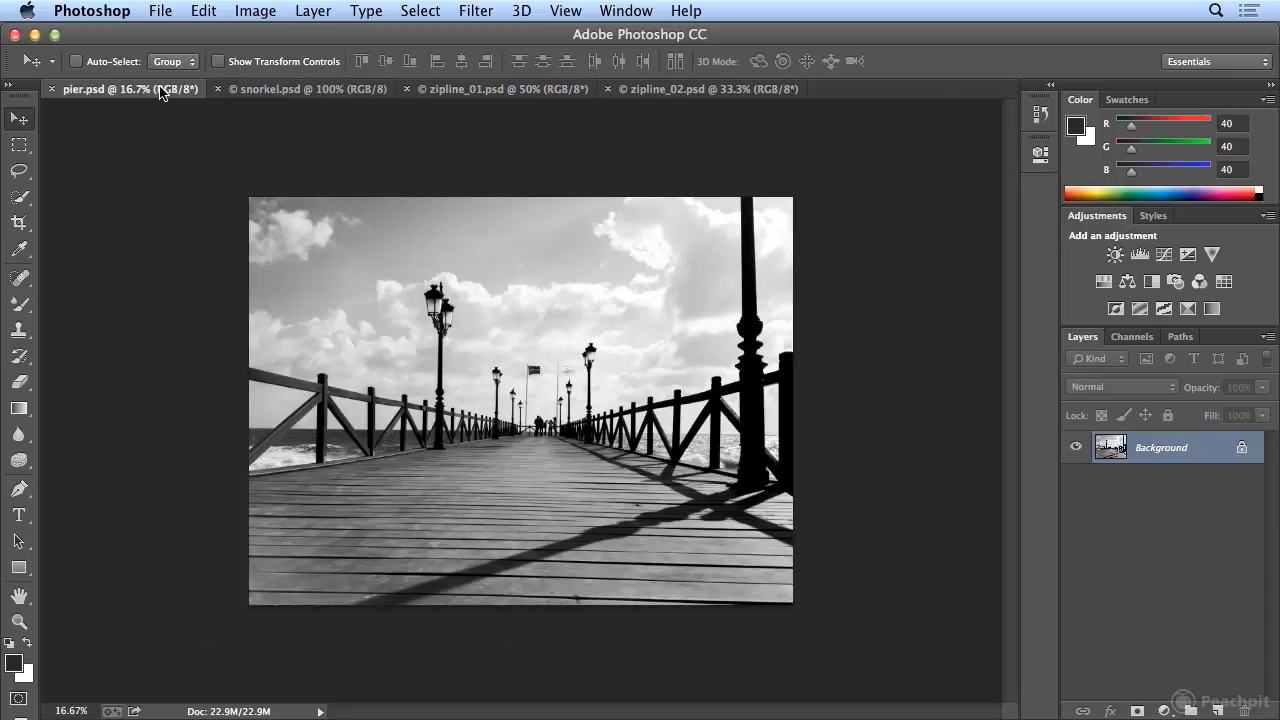
- Arrange the four open documents in a 4-up layout and hide the side panels to enlarge the image area
click(632, 11)
mouse_move(632, 37)
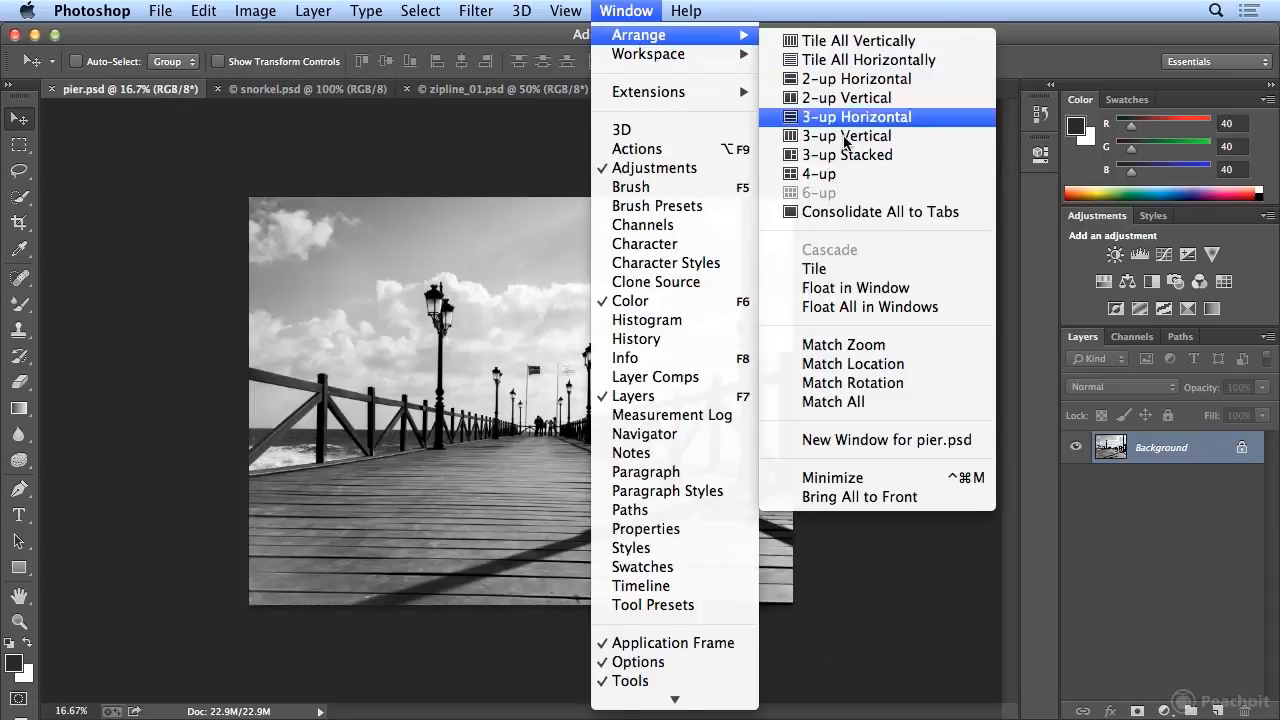
click(850, 174)
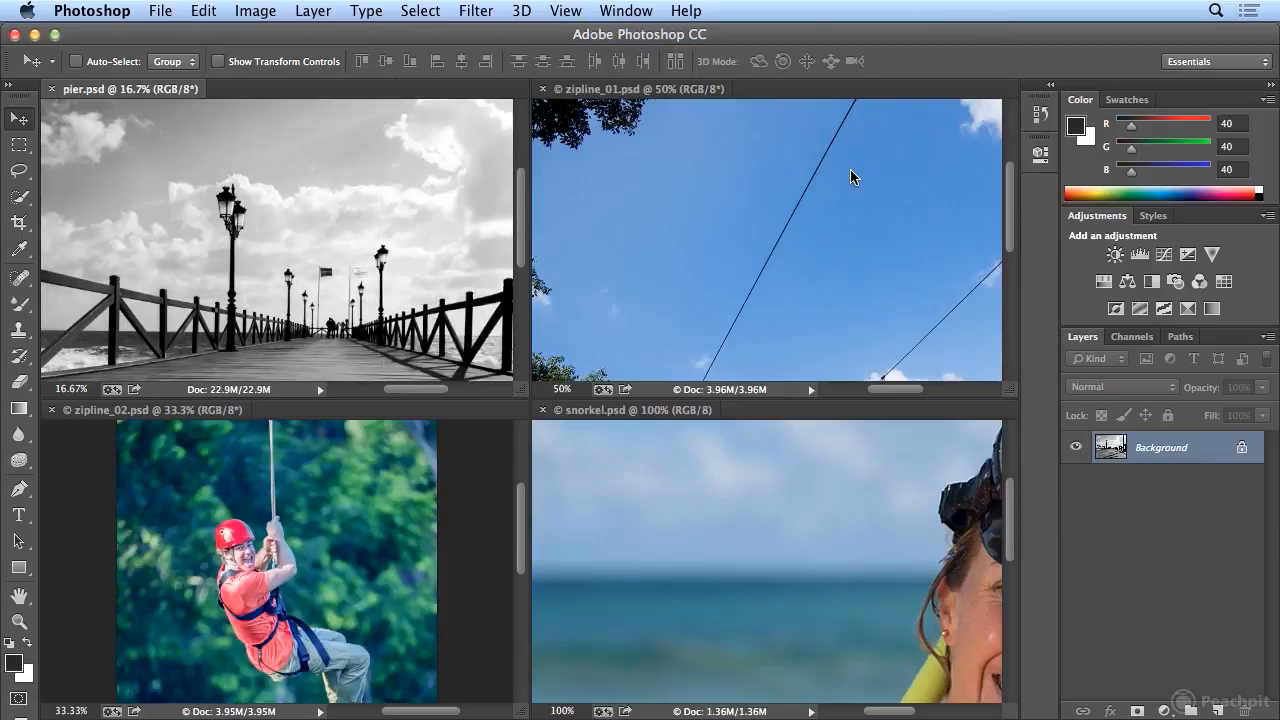
key(shift+Tab)
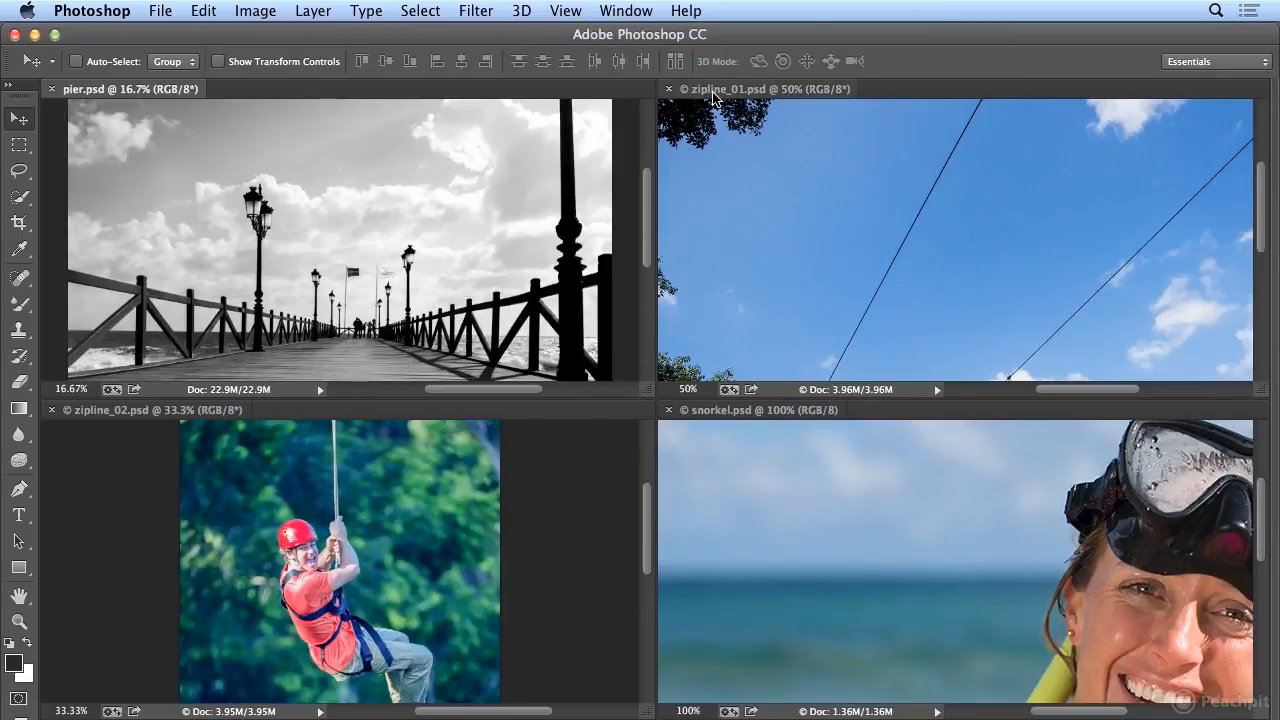
- Fit more of the images in their windows by setting zipline_01.psd to 33.3% and snorkel.psd to 50% magnification
click(790, 93)
key(super+plus)
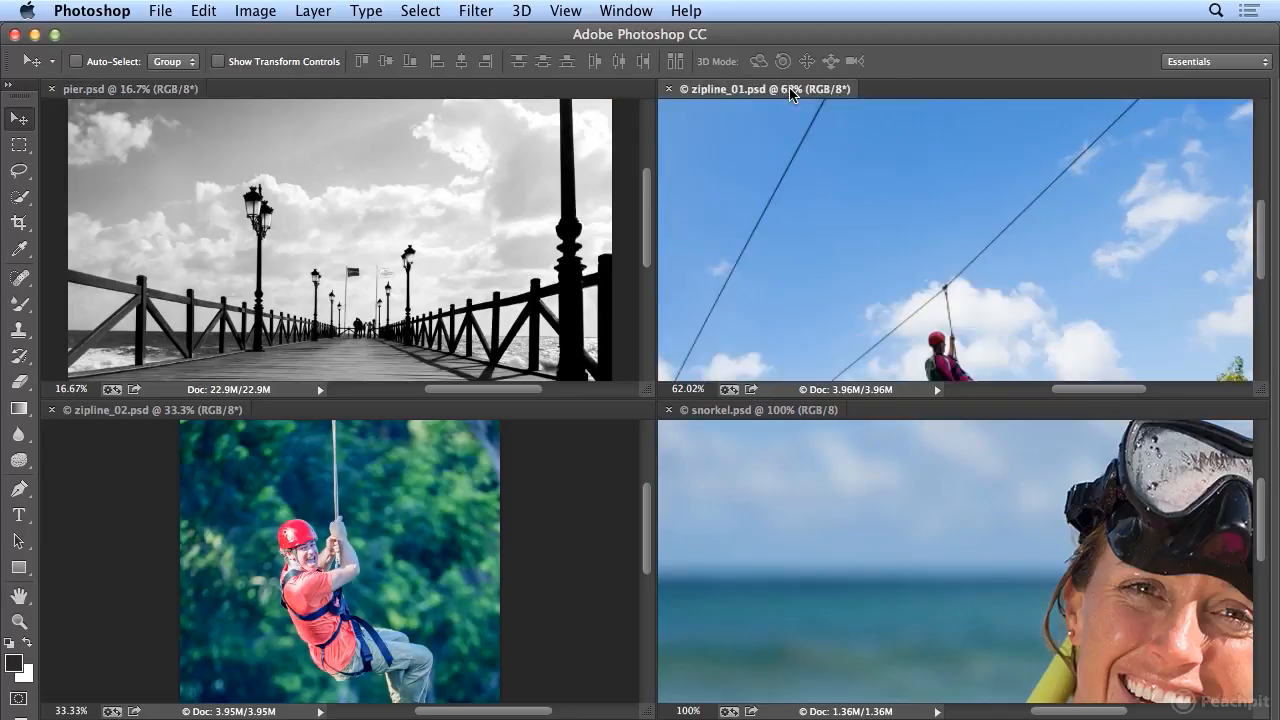
key(super+0)
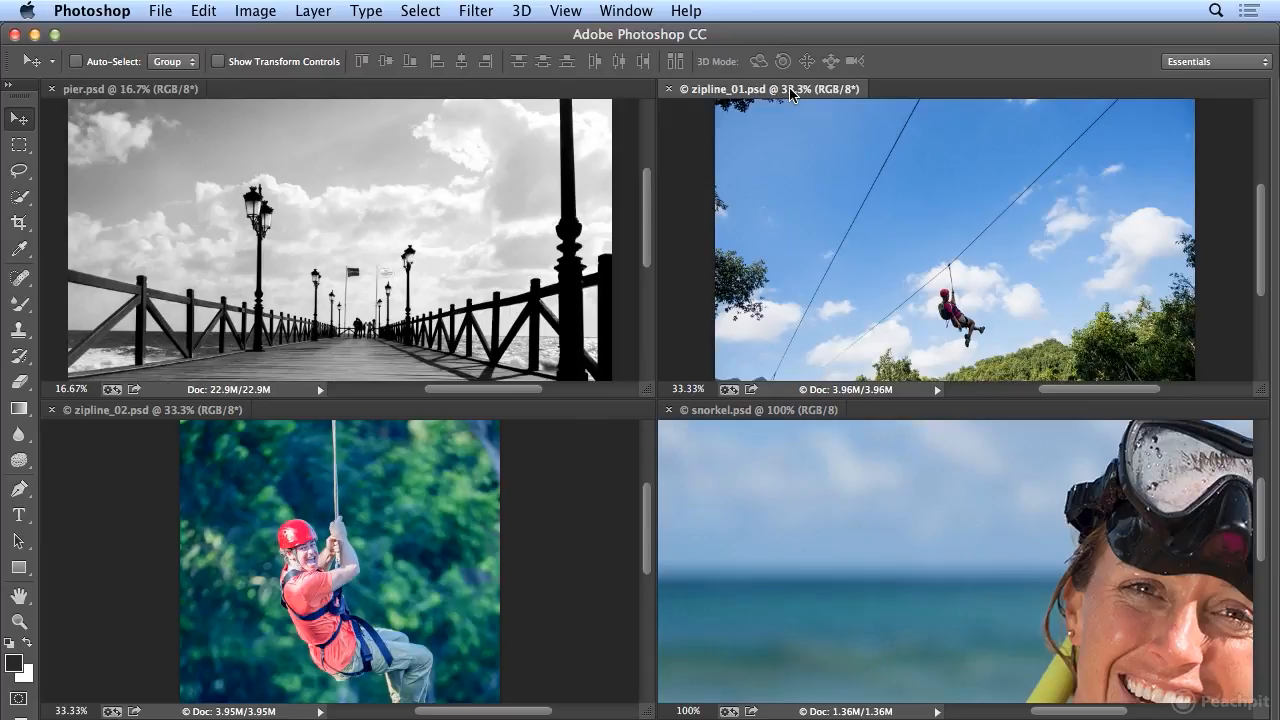
click(740, 410)
key(super+minus)
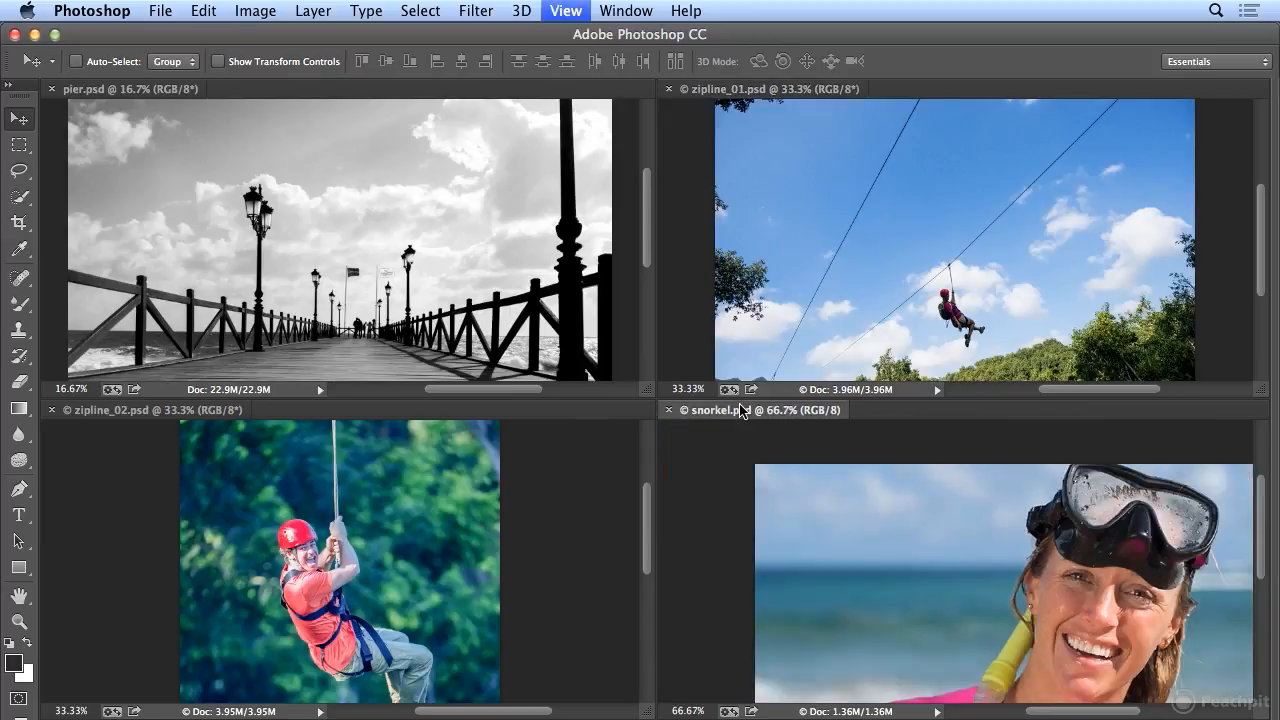
key(super+minus)
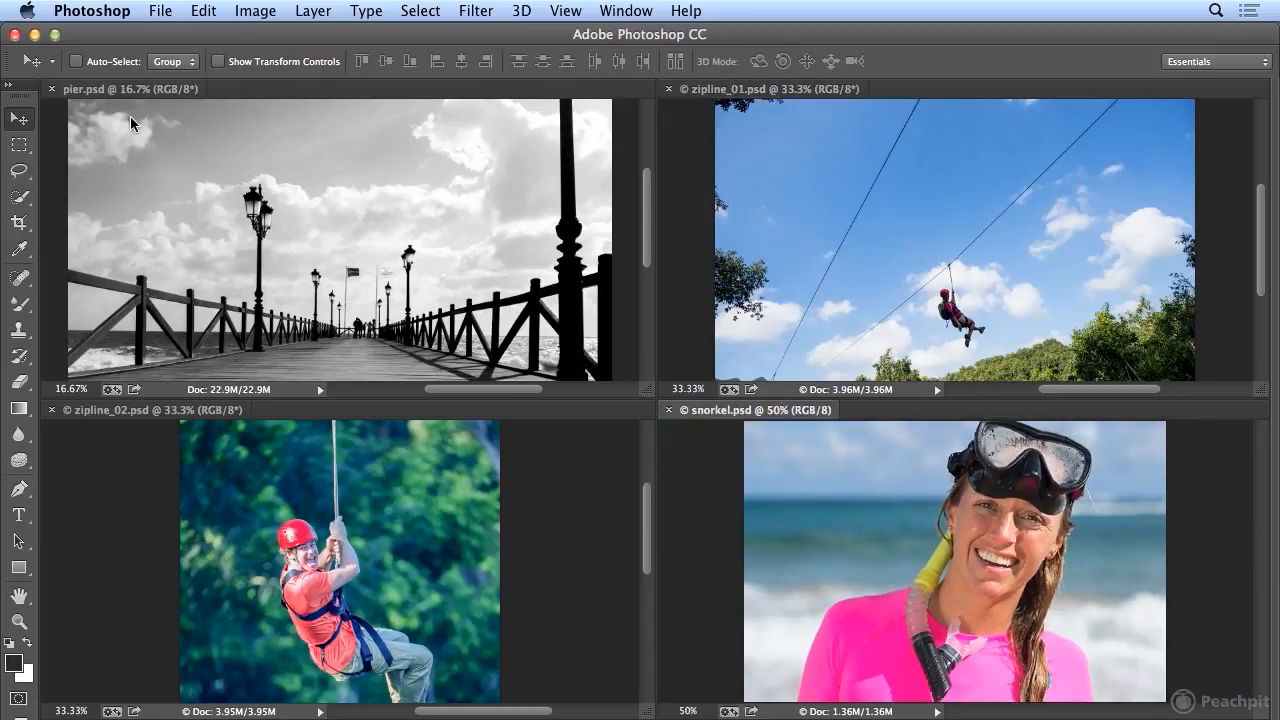
- Reduce pier.psd to 12.5% magnification and shift its view to show more of the boardwalk
click(138, 90)
key(super+minus)
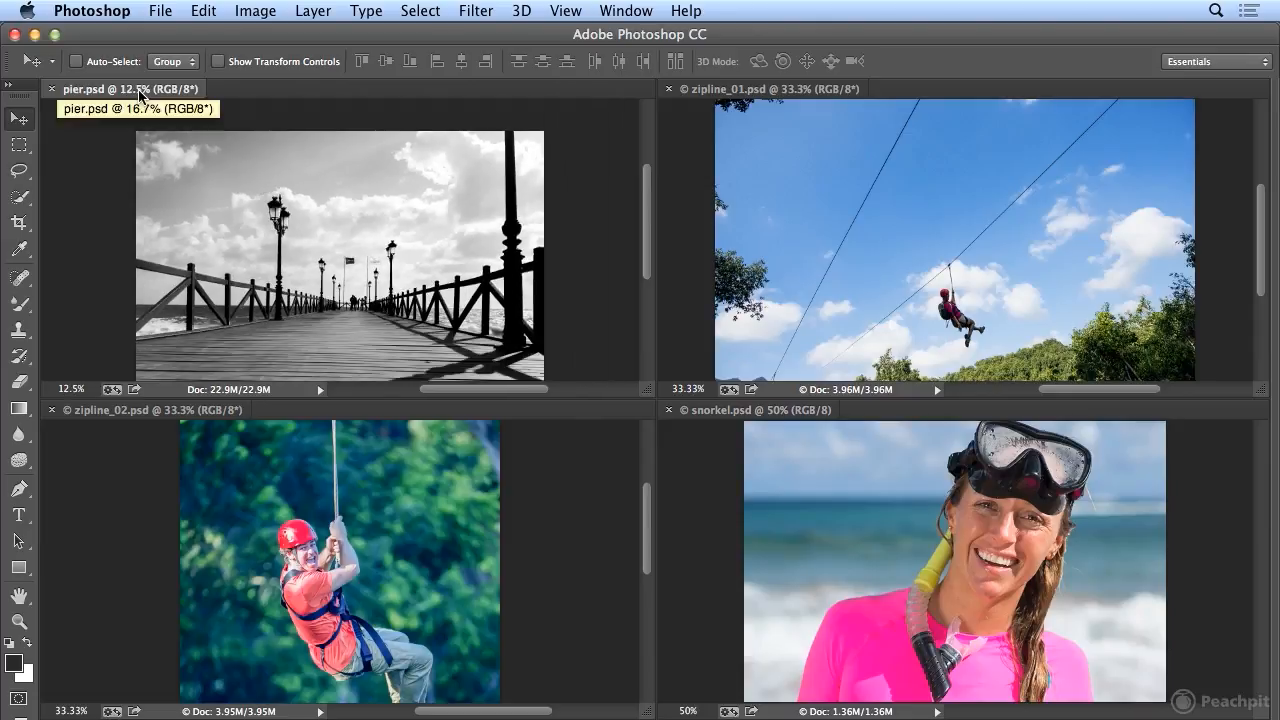
scroll(649, 231, down, 2)
scroll(647, 237, down, 3)
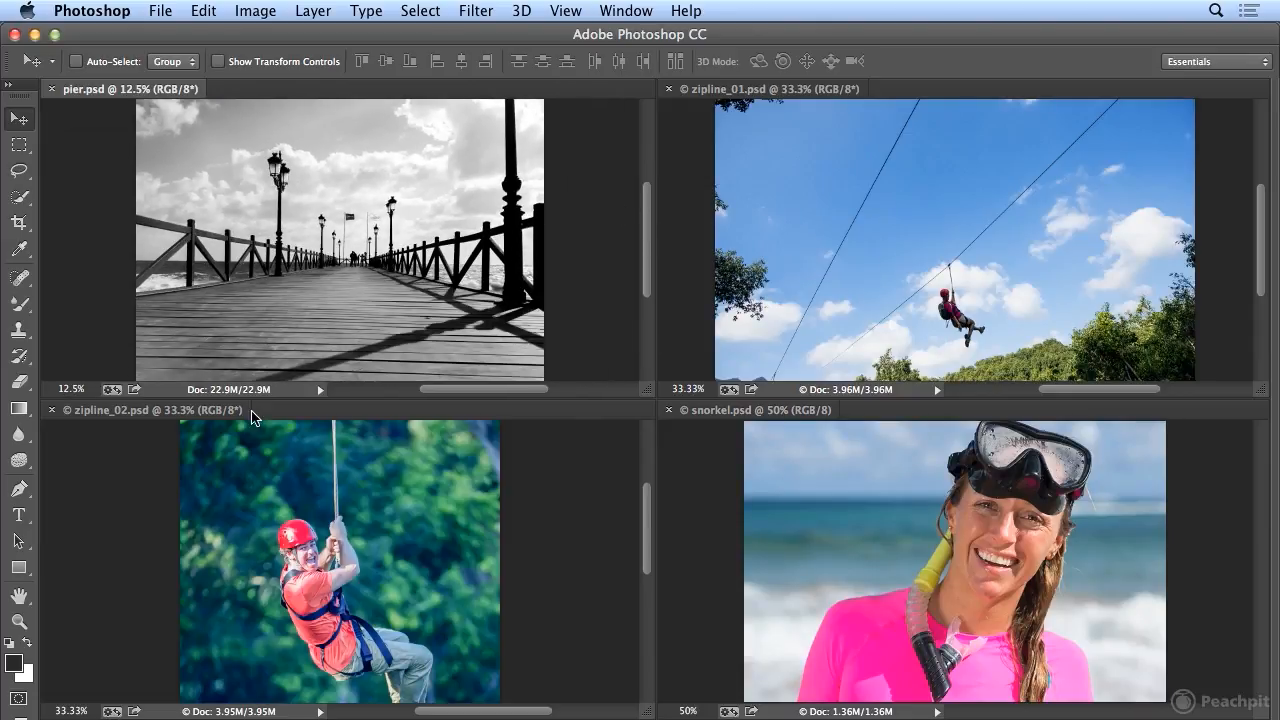
- Make snorkel.psd the active document, open Color Settings and review the available presets
click(192, 416)
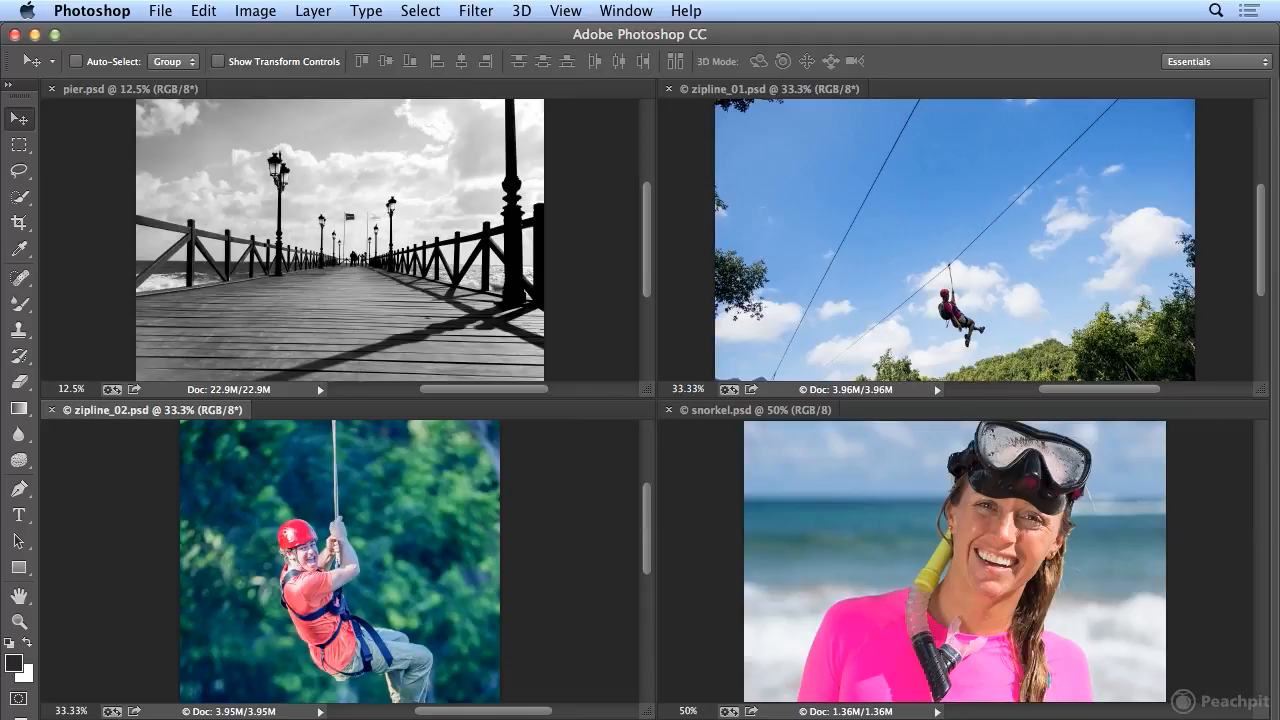
click(752, 414)
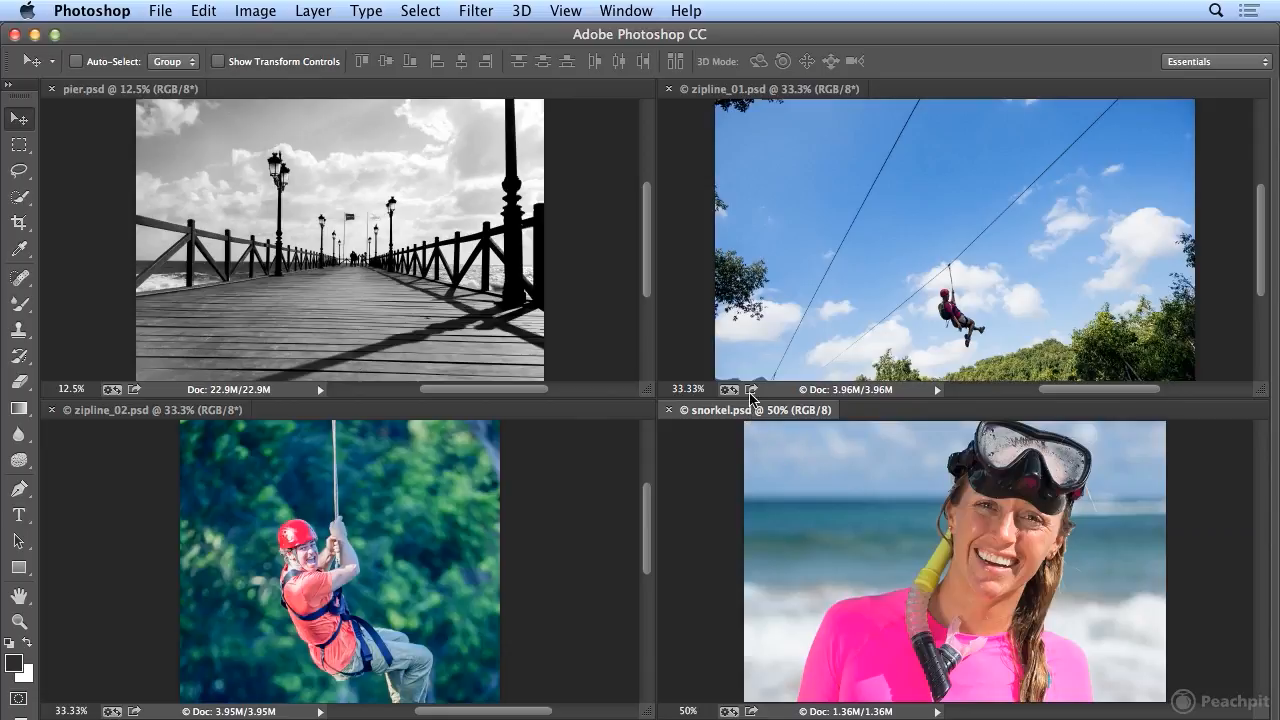
click(204, 10)
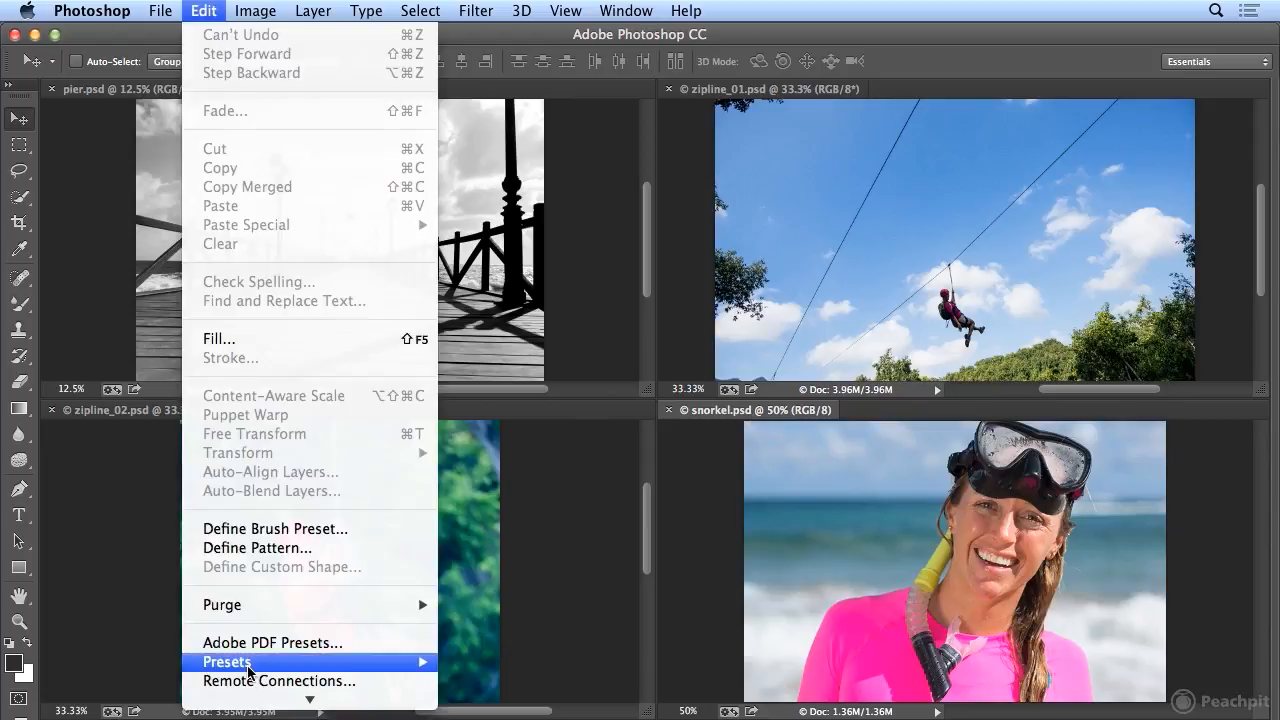
scroll(251, 636, down, 3)
click(303, 578)
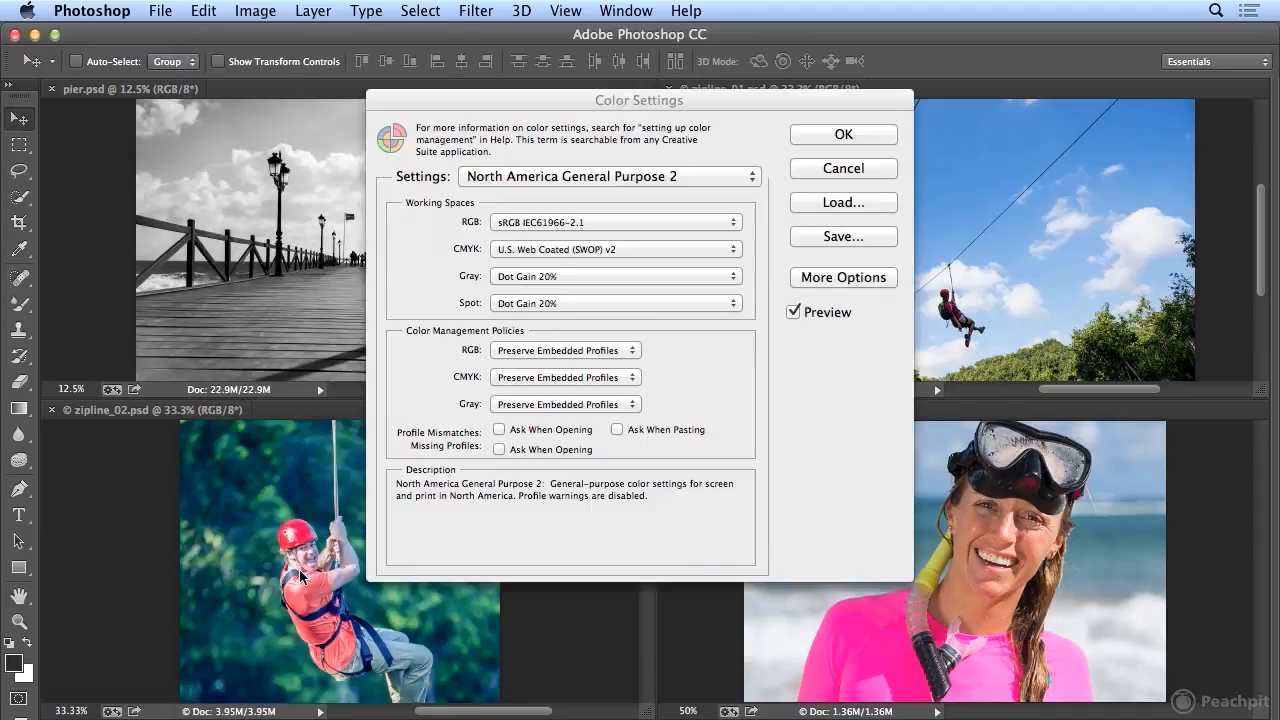
click(570, 178)
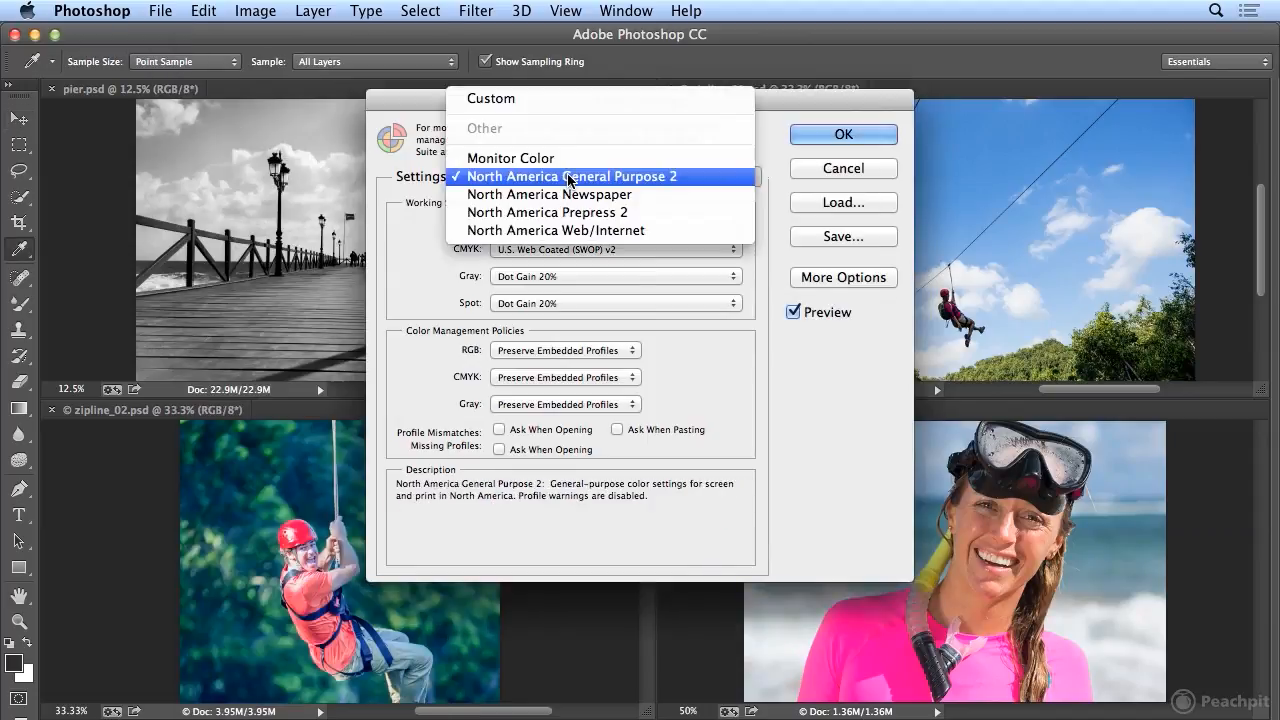
click(691, 180)
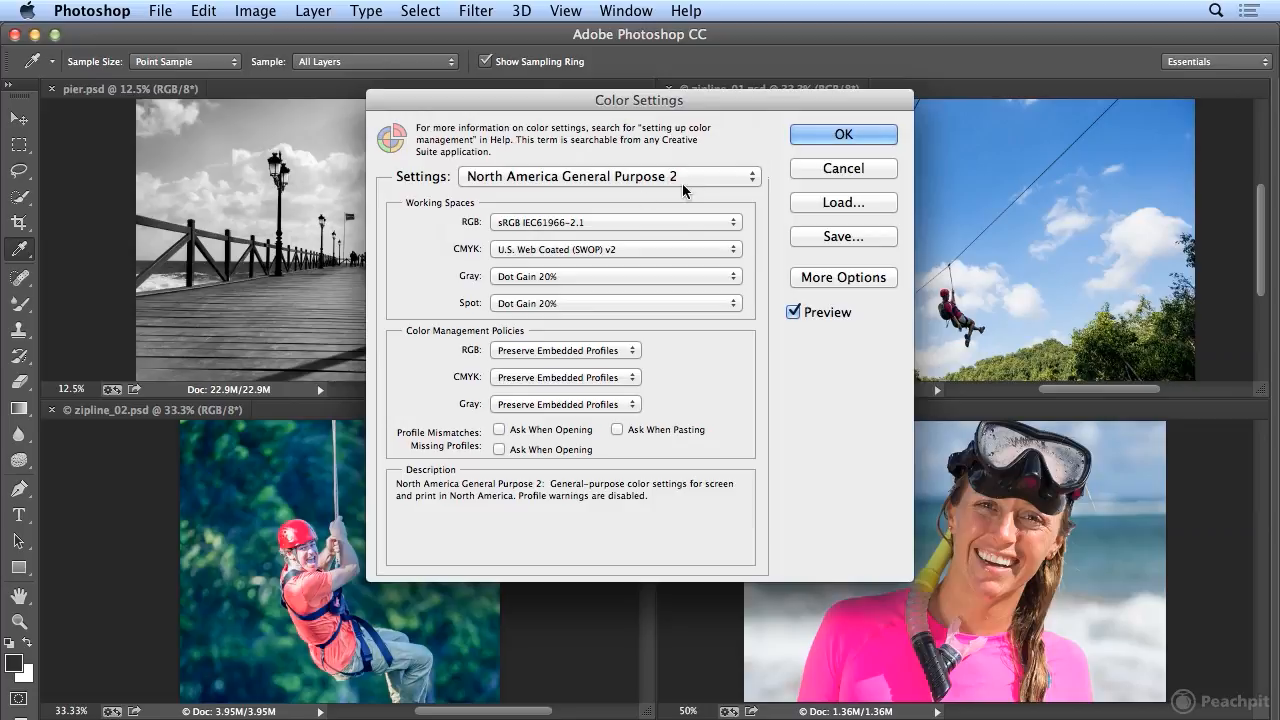
- Examine the descriptions of the working spaces and color management policies, including the list of CMYK profiles
mouse_move(564, 220)
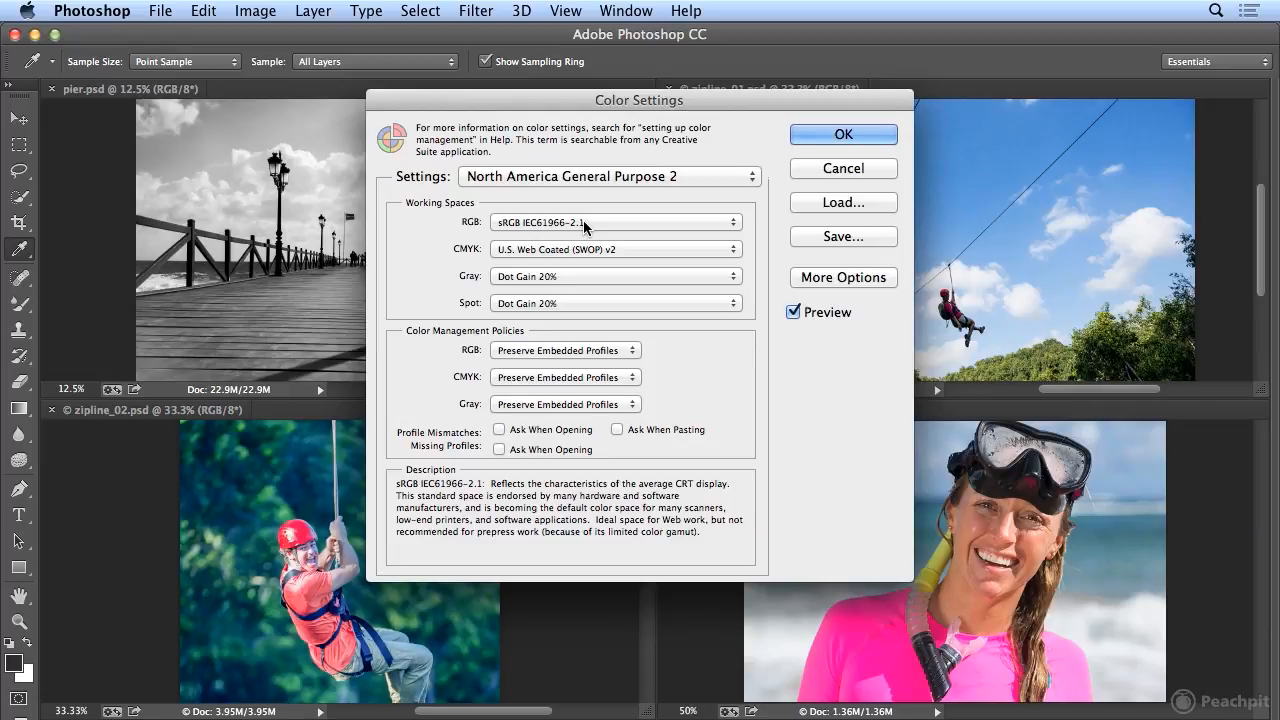
mouse_move(583, 250)
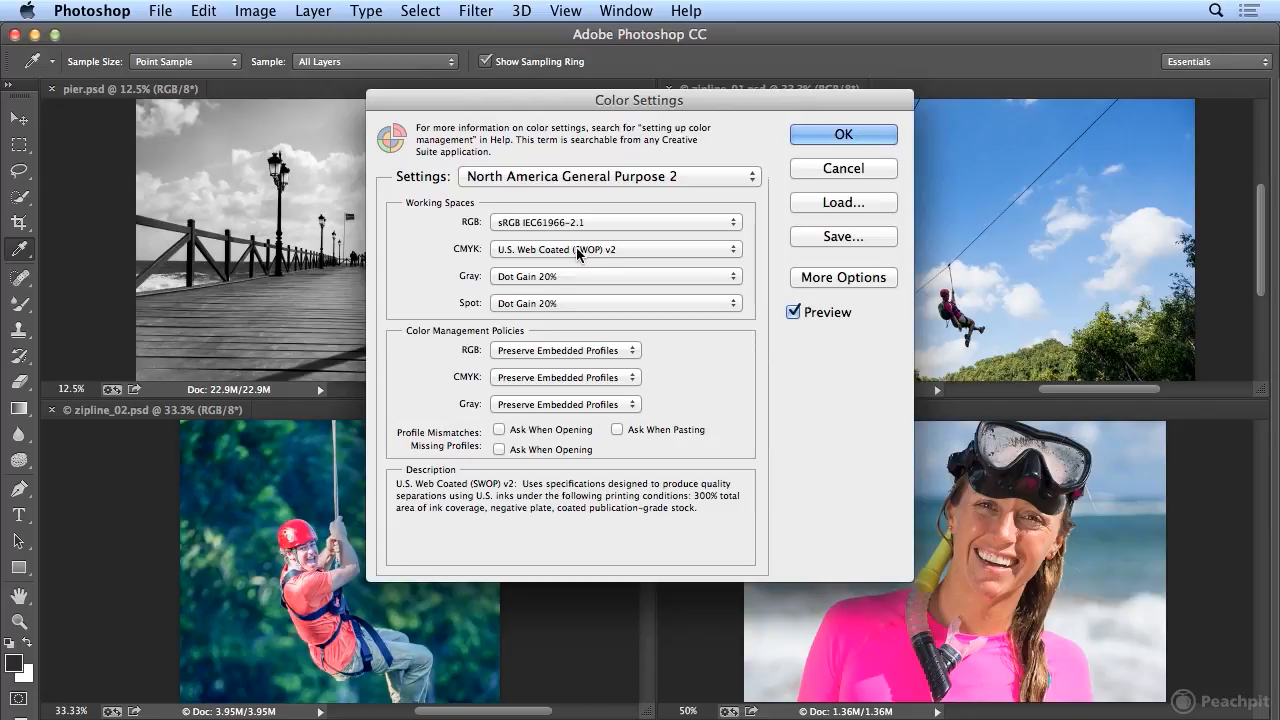
click(545, 251)
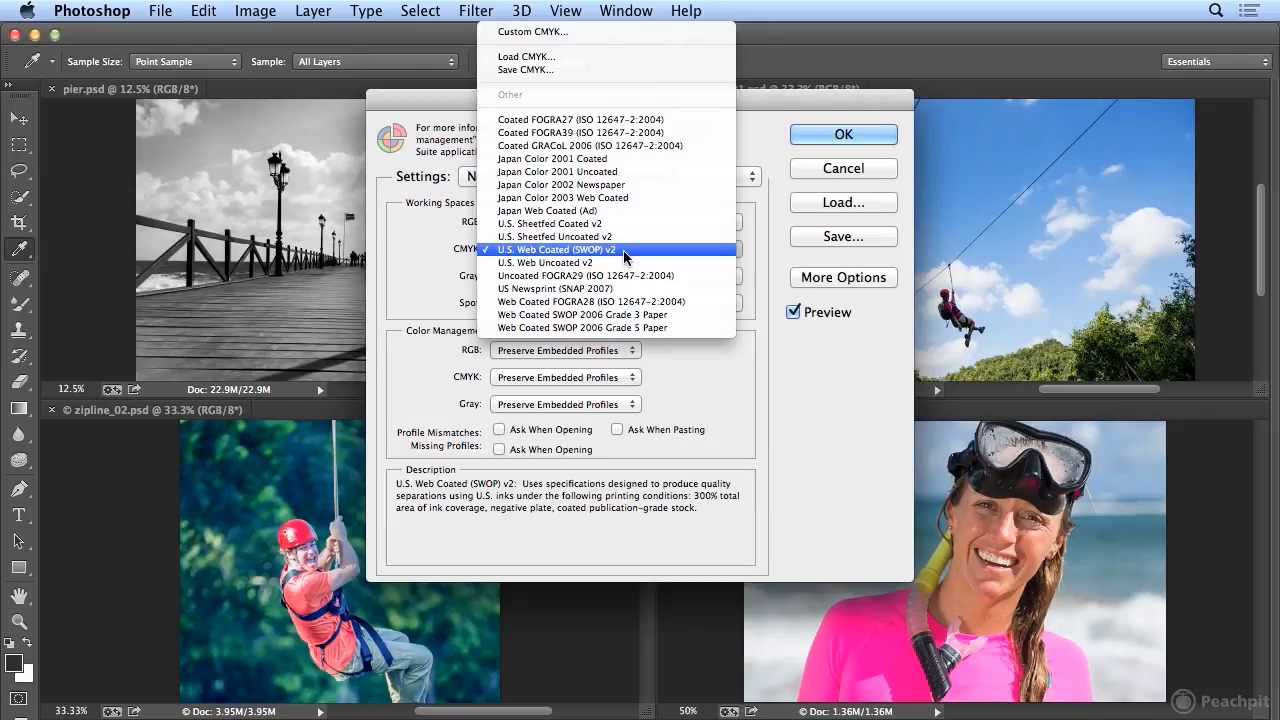
click(758, 250)
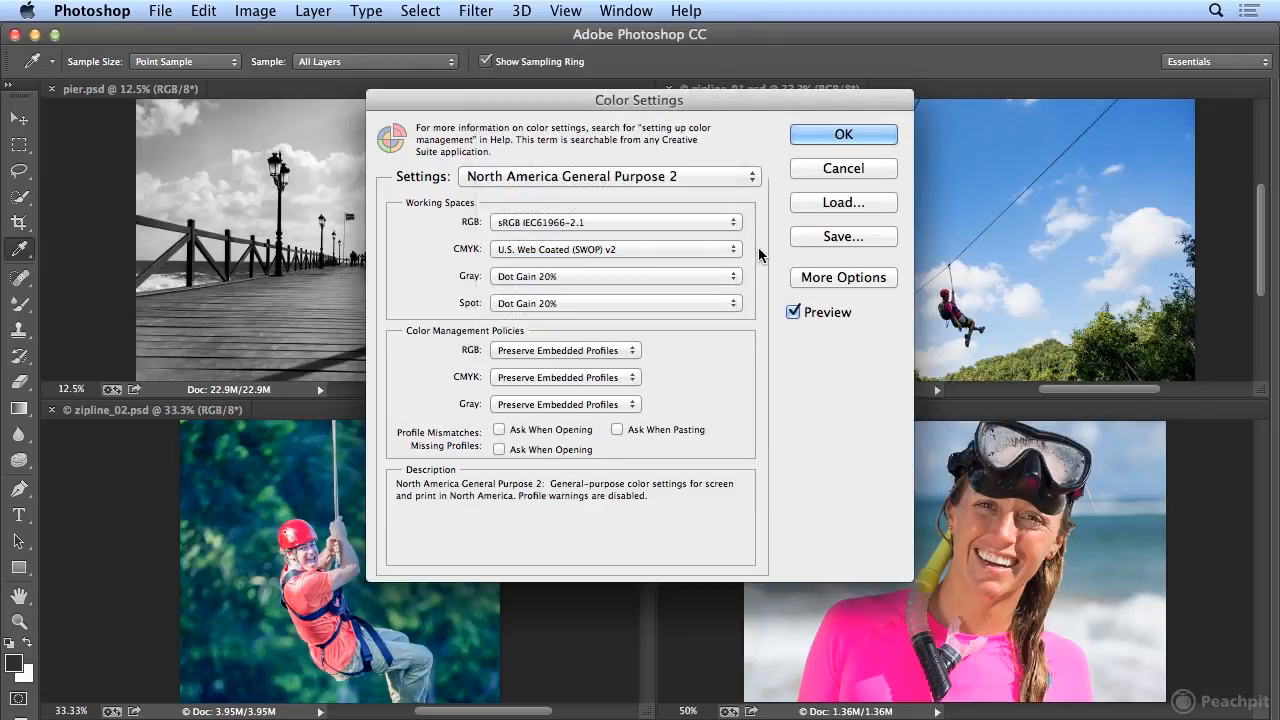
mouse_move(667, 274)
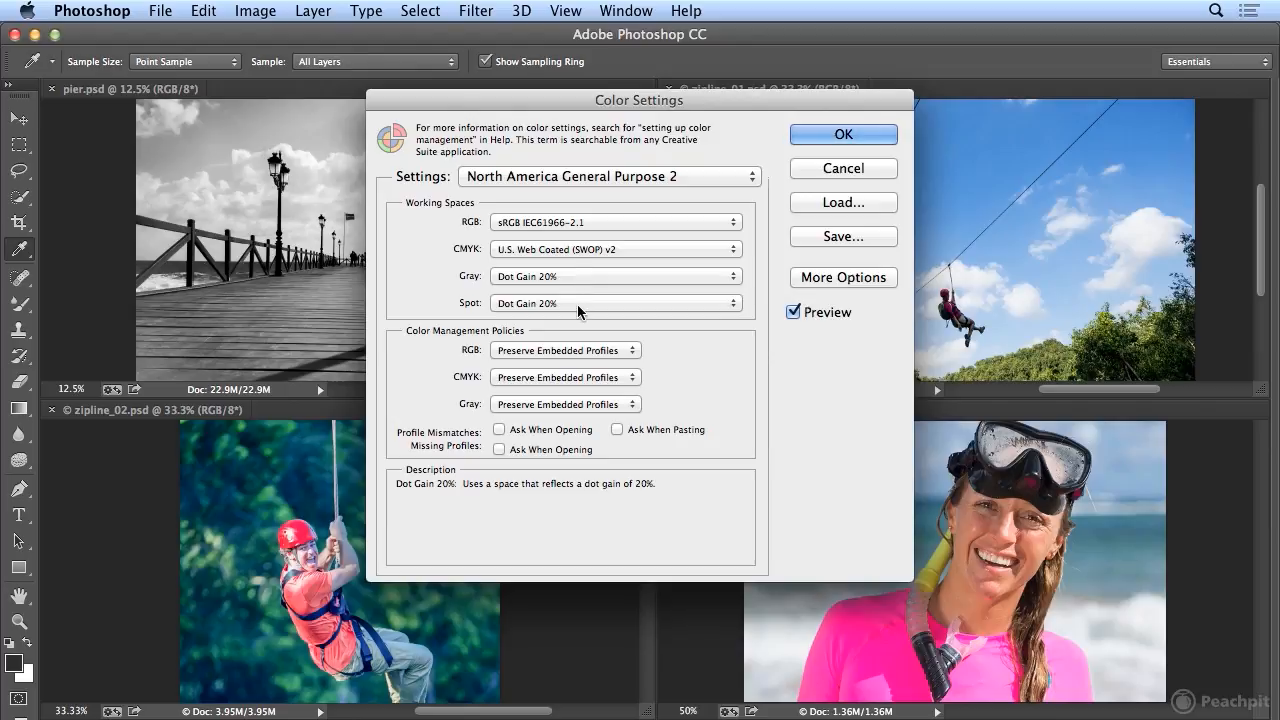
mouse_move(688, 328)
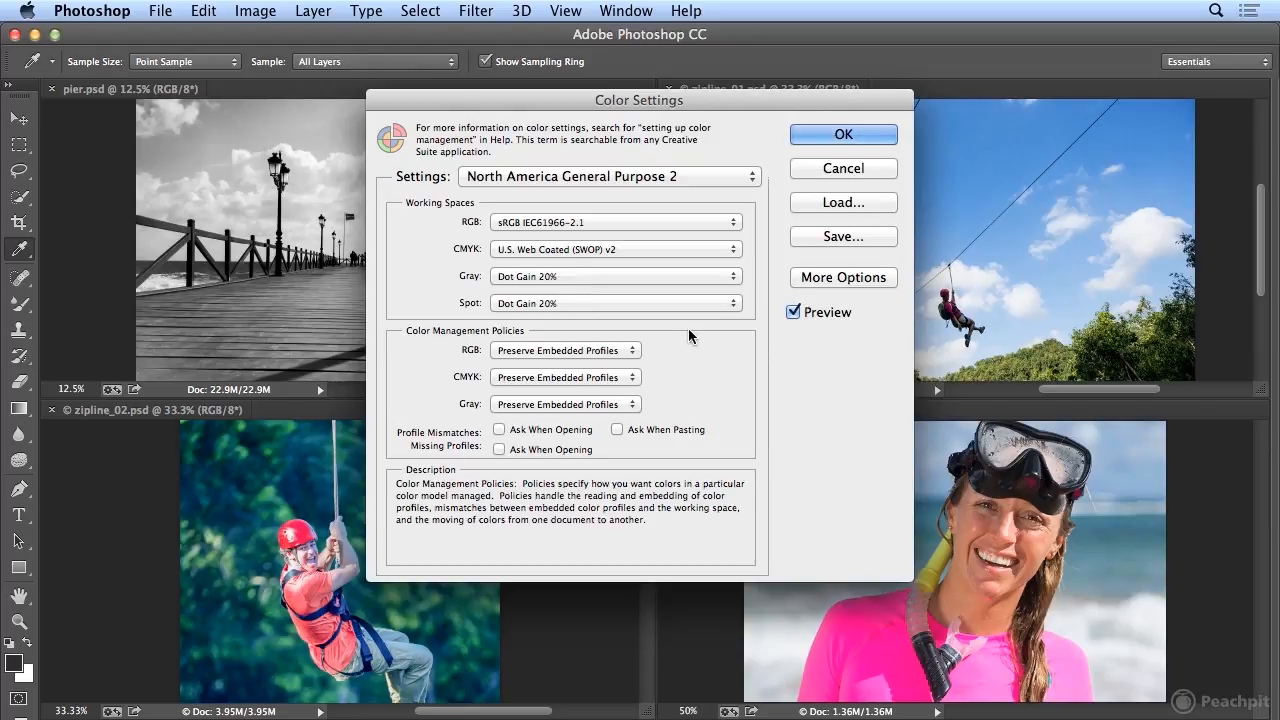
mouse_move(626, 350)
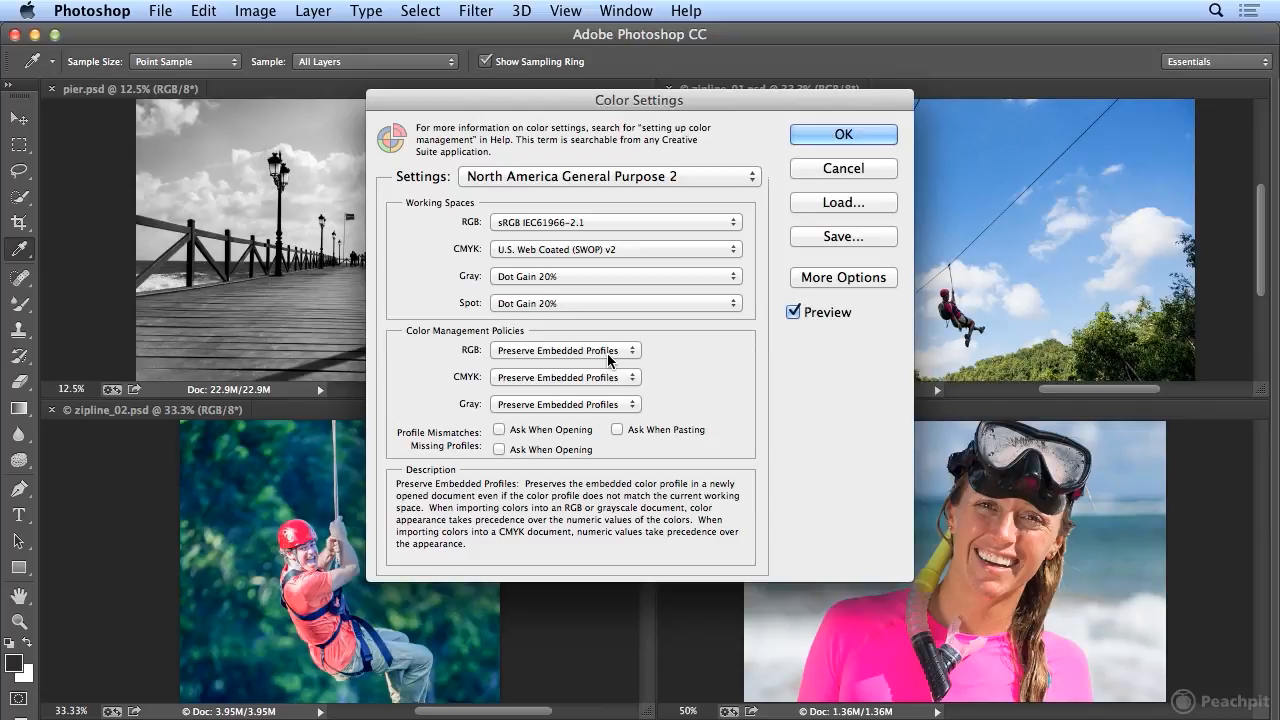
- Apply the North America Prepress 2 color settings preset, keeping its U.S. Web Coated (SWOP) v2 CMYK working space
click(660, 176)
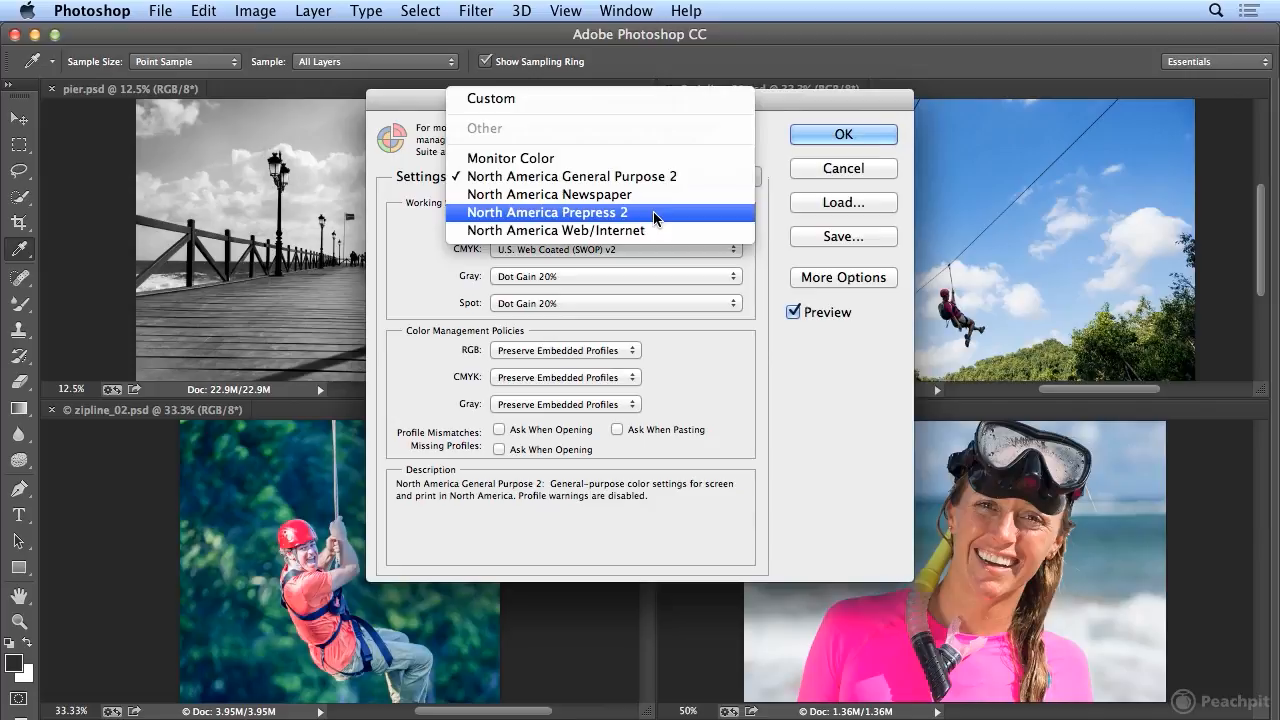
click(655, 213)
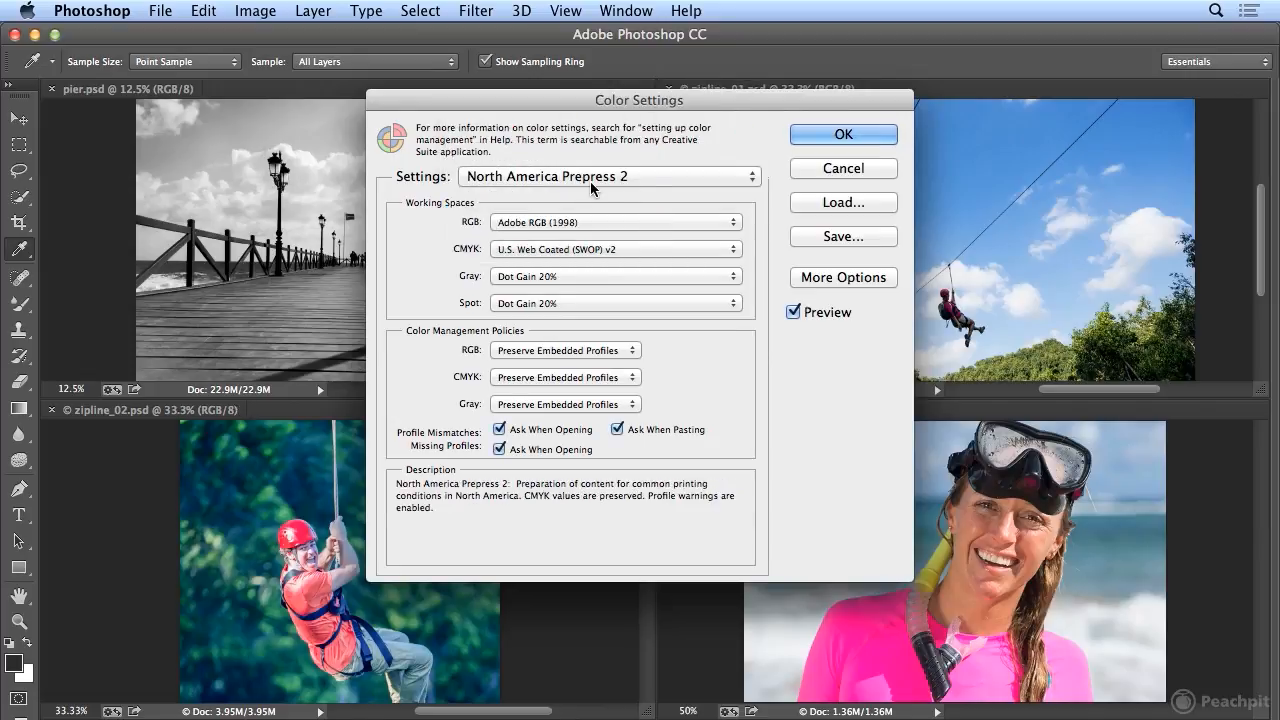
click(545, 250)
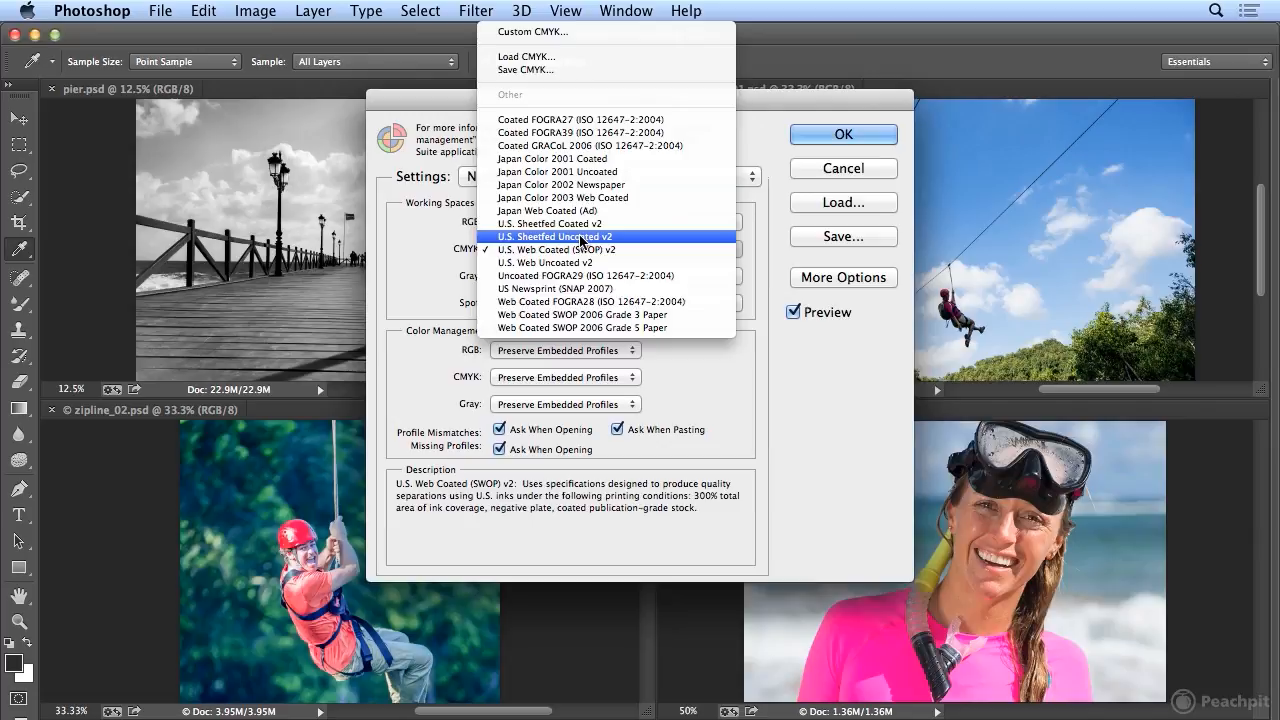
click(766, 256)
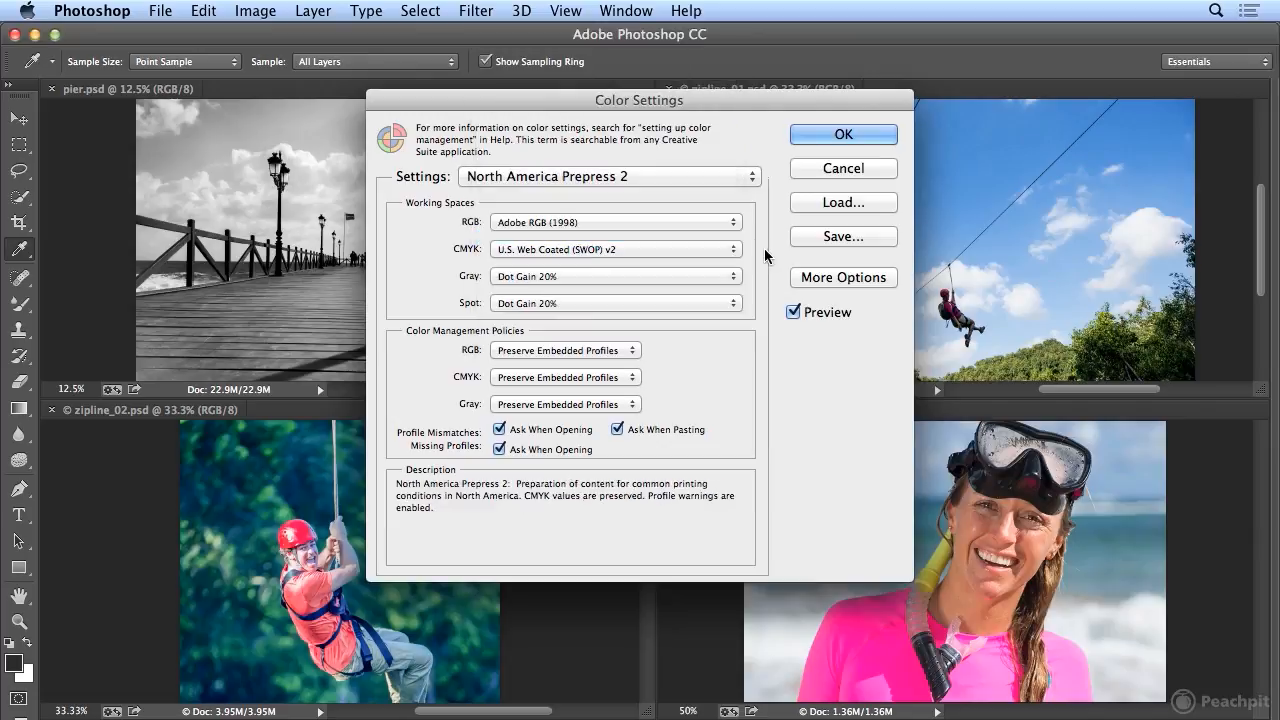
click(858, 134)
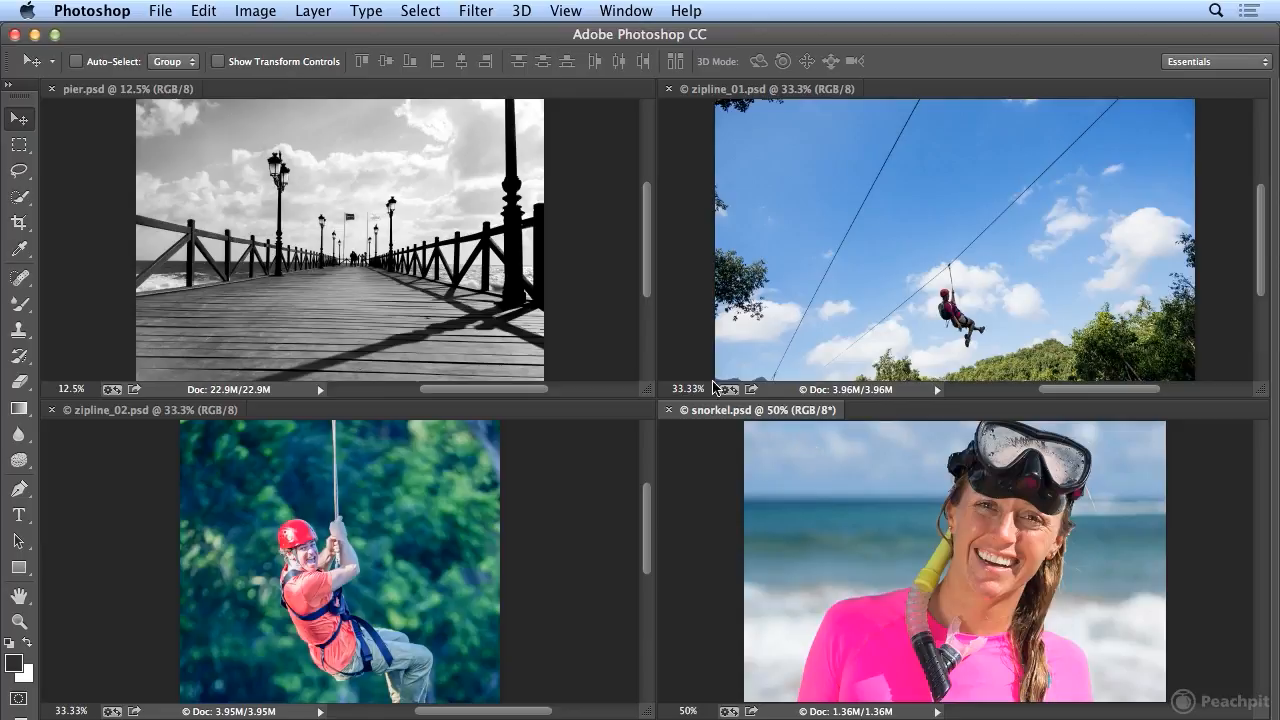
- Open Assign Profile for snorkel.psd and compare the Working RGB: Adobe RGB (1998) preview with sRGB IEC61966-2.1
click(204, 12)
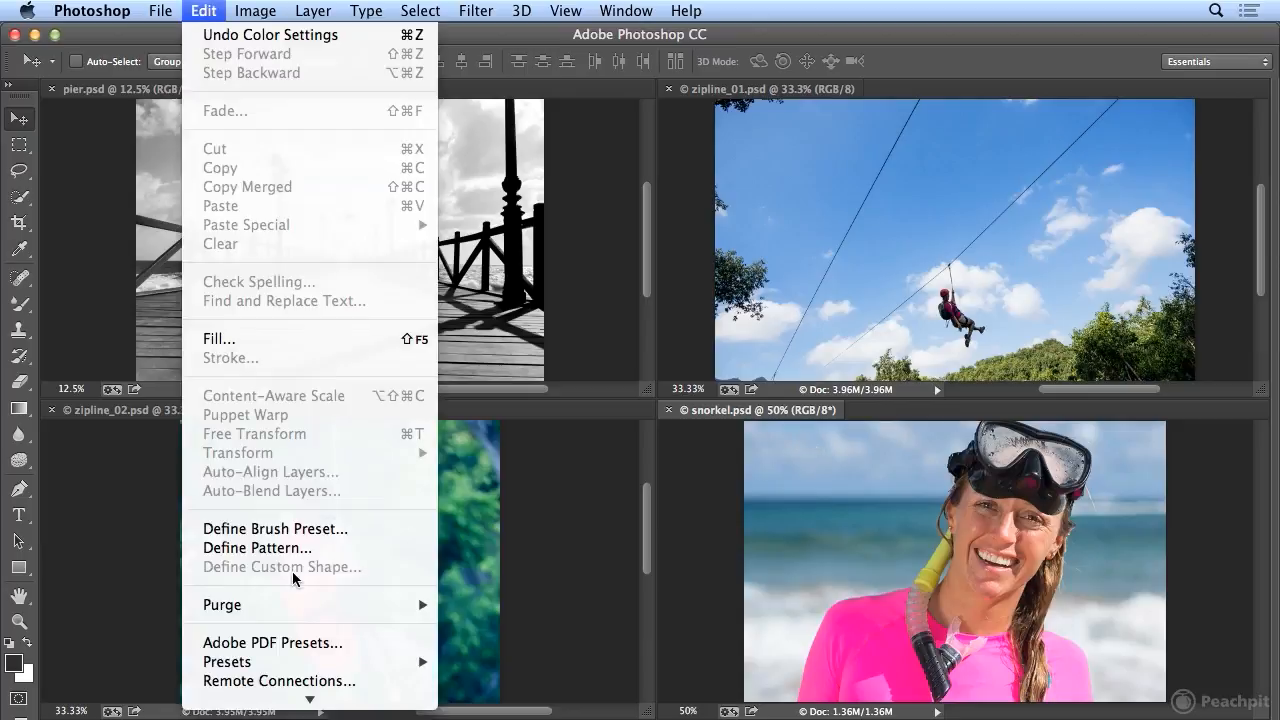
mouse_move(310, 699)
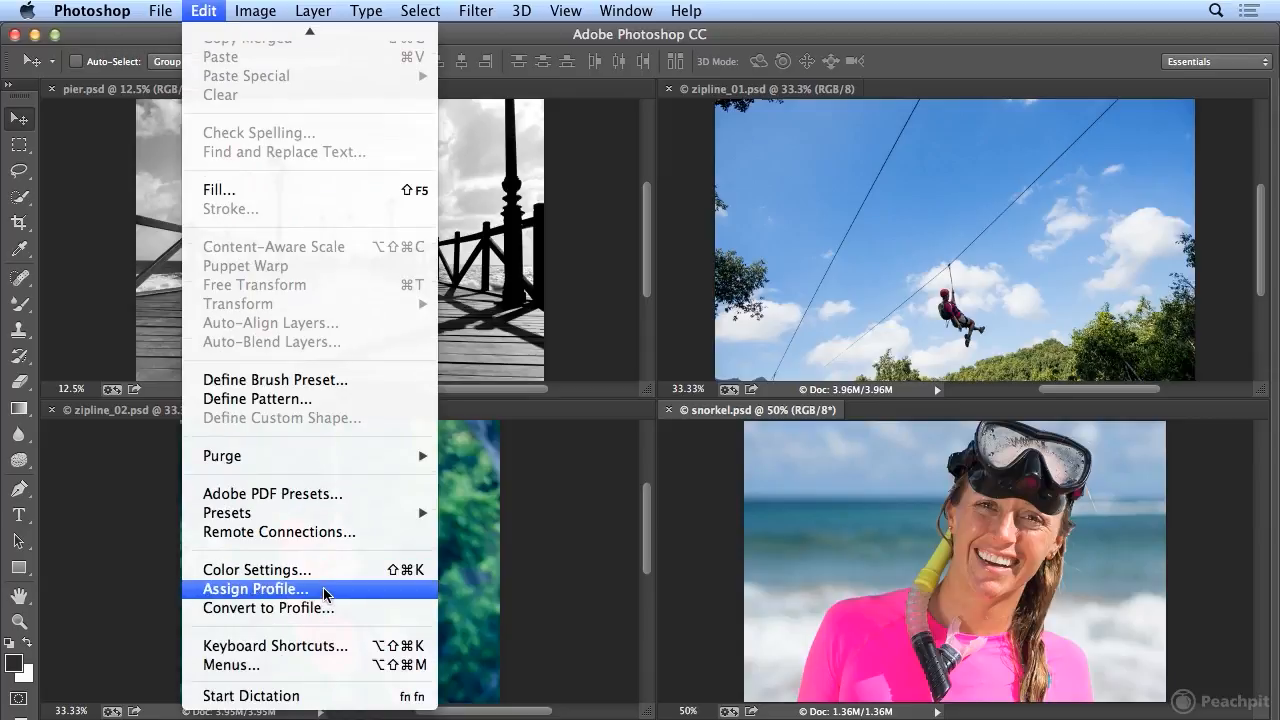
click(324, 590)
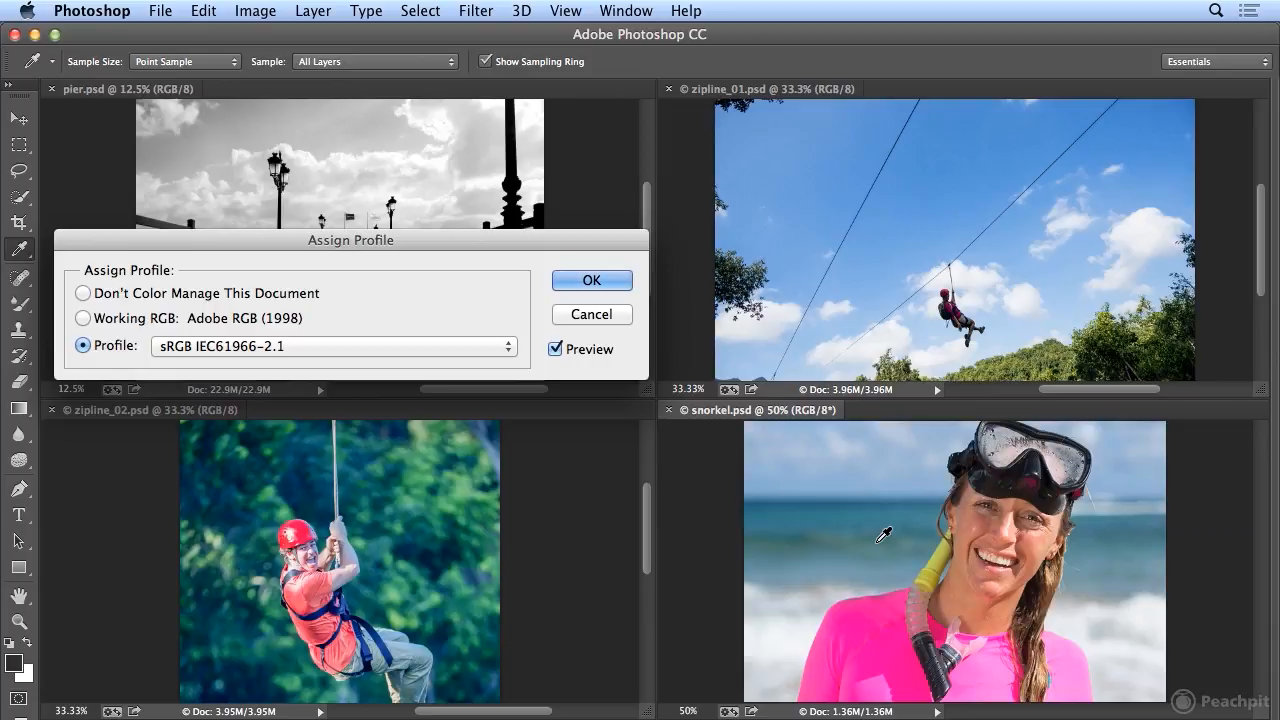
click(210, 325)
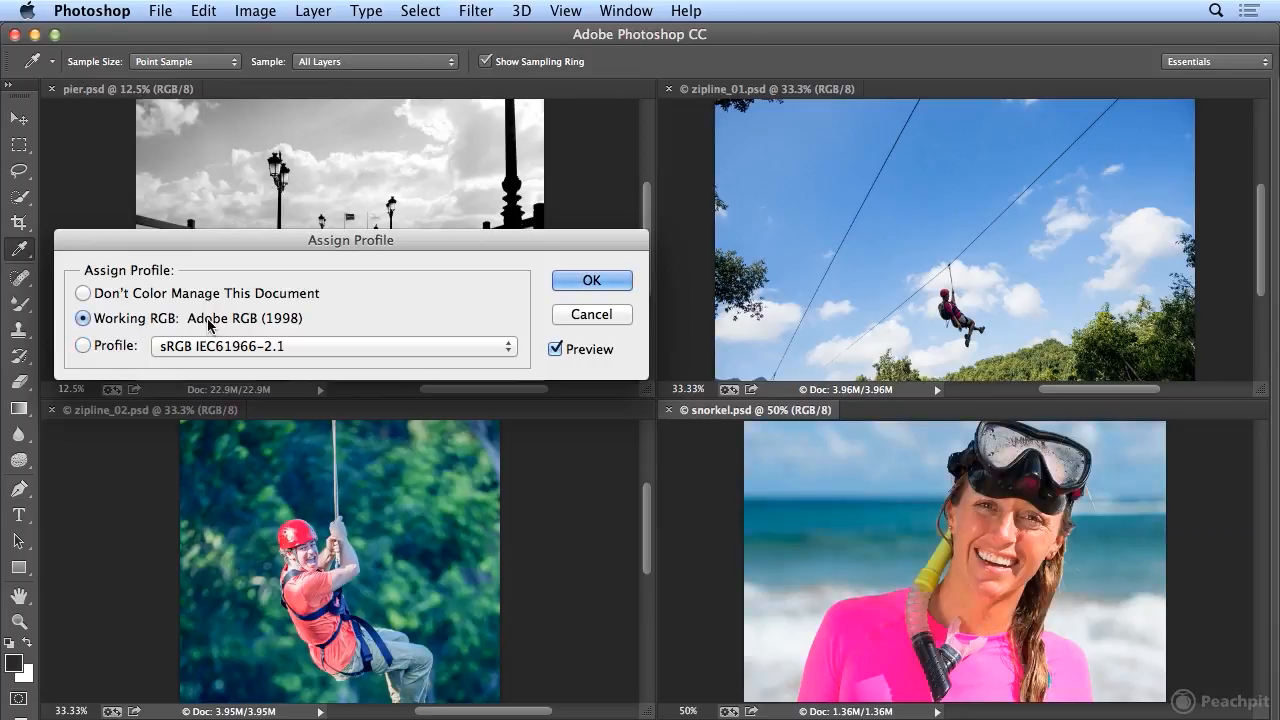
click(107, 345)
click(106, 322)
click(104, 345)
click(105, 322)
click(93, 346)
click(197, 322)
click(126, 347)
click(129, 323)
click(114, 346)
click(117, 322)
click(115, 346)
click(118, 322)
click(110, 346)
- Preview the ProPhoto RGB profile on snorkel.psd and close Assign Profile without applying any change
click(210, 349)
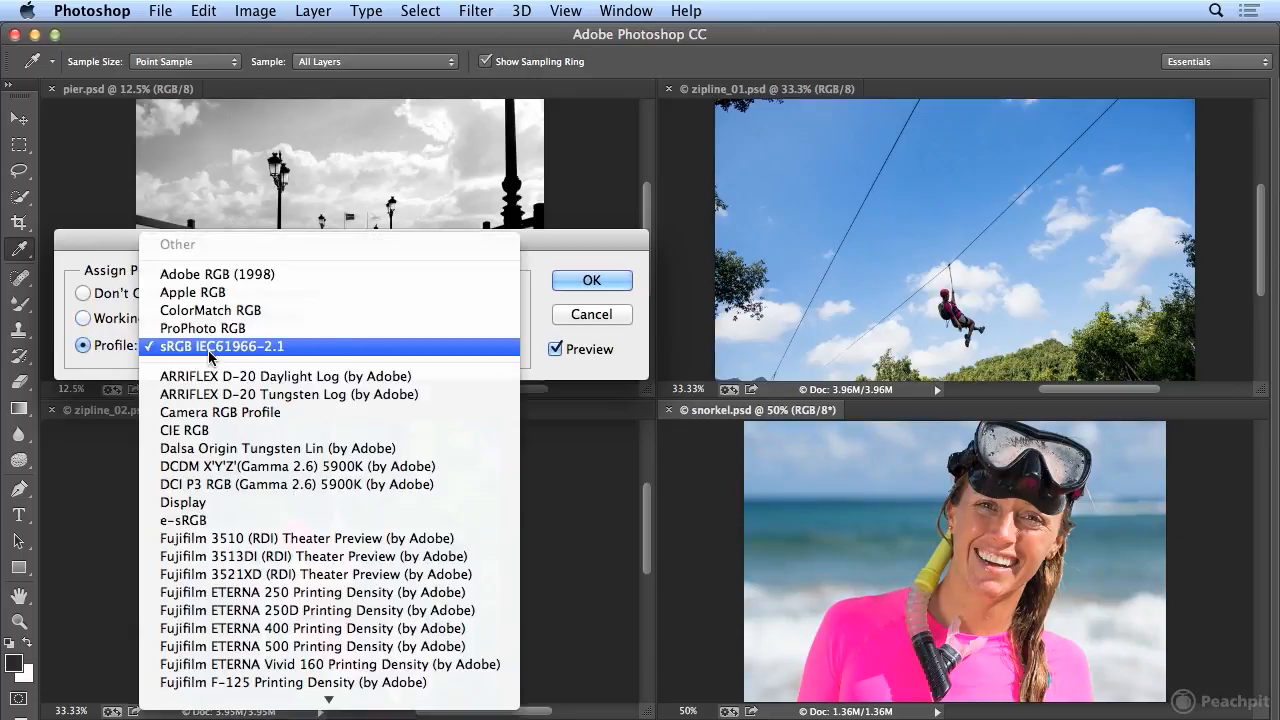
click(218, 328)
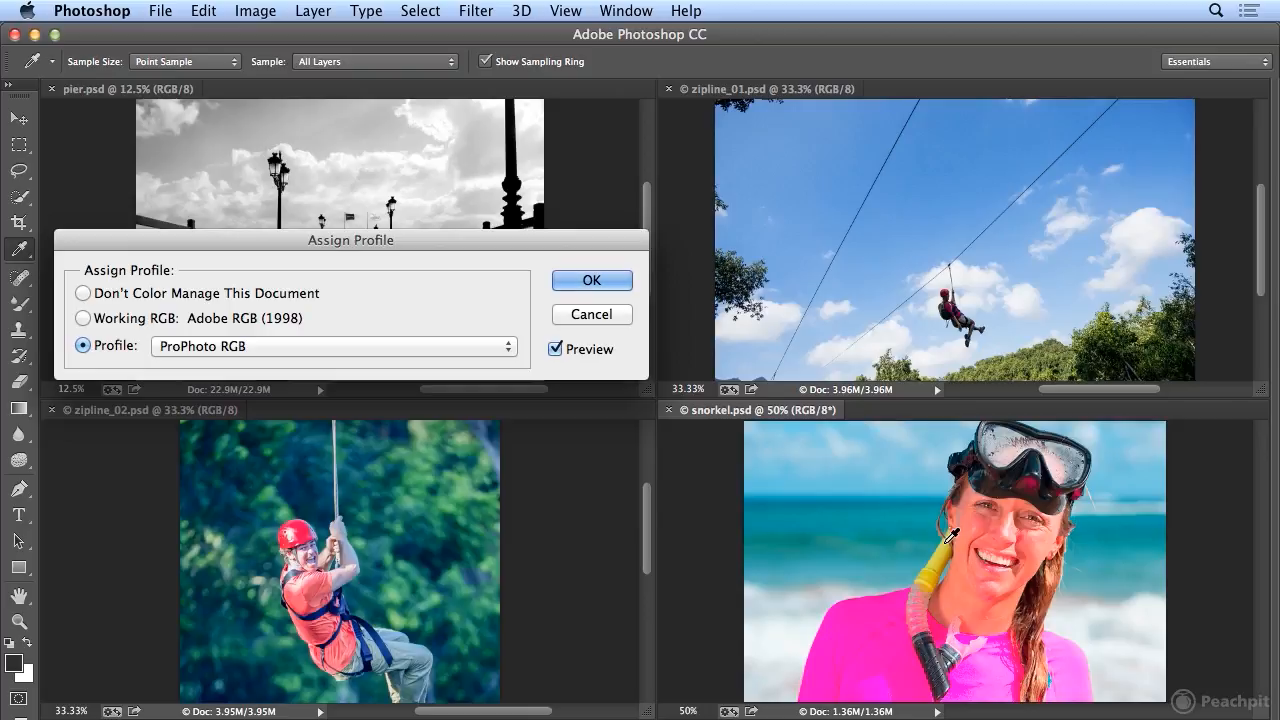
click(192, 353)
click(146, 346)
click(575, 321)
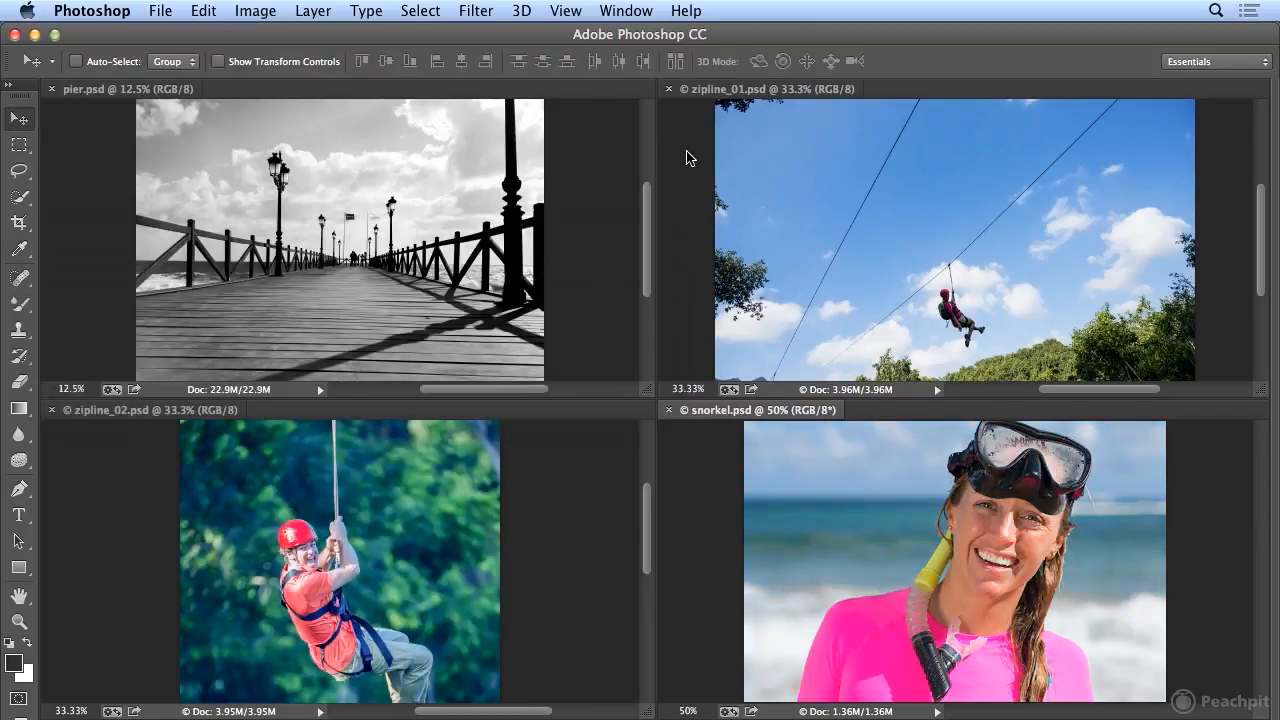
- Open Assign Profile for zipline_01.psd and preview the ProPhoto RGB and sRGB IEC61966-2.1 profiles on the photo
click(748, 92)
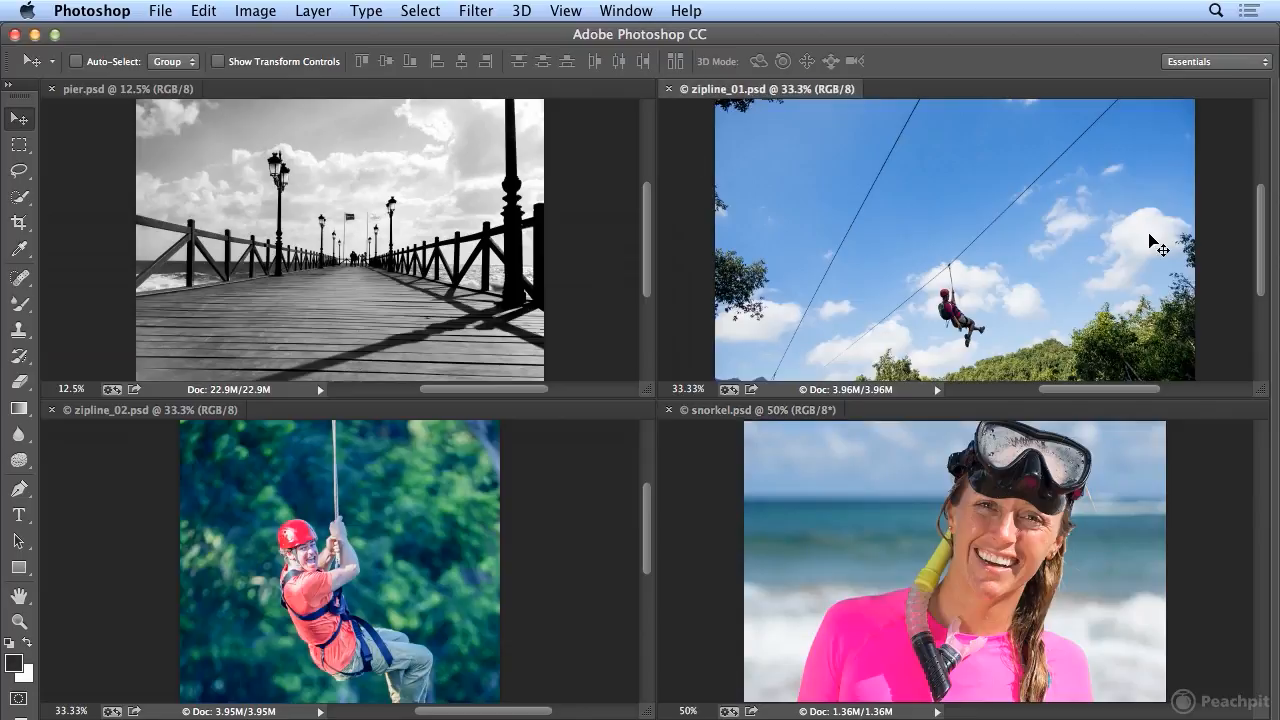
mouse_move(1259, 250)
mouse_down()
mouse_move(1262, 270)
mouse_move(1259, 260)
mouse_up()
click(200, 11)
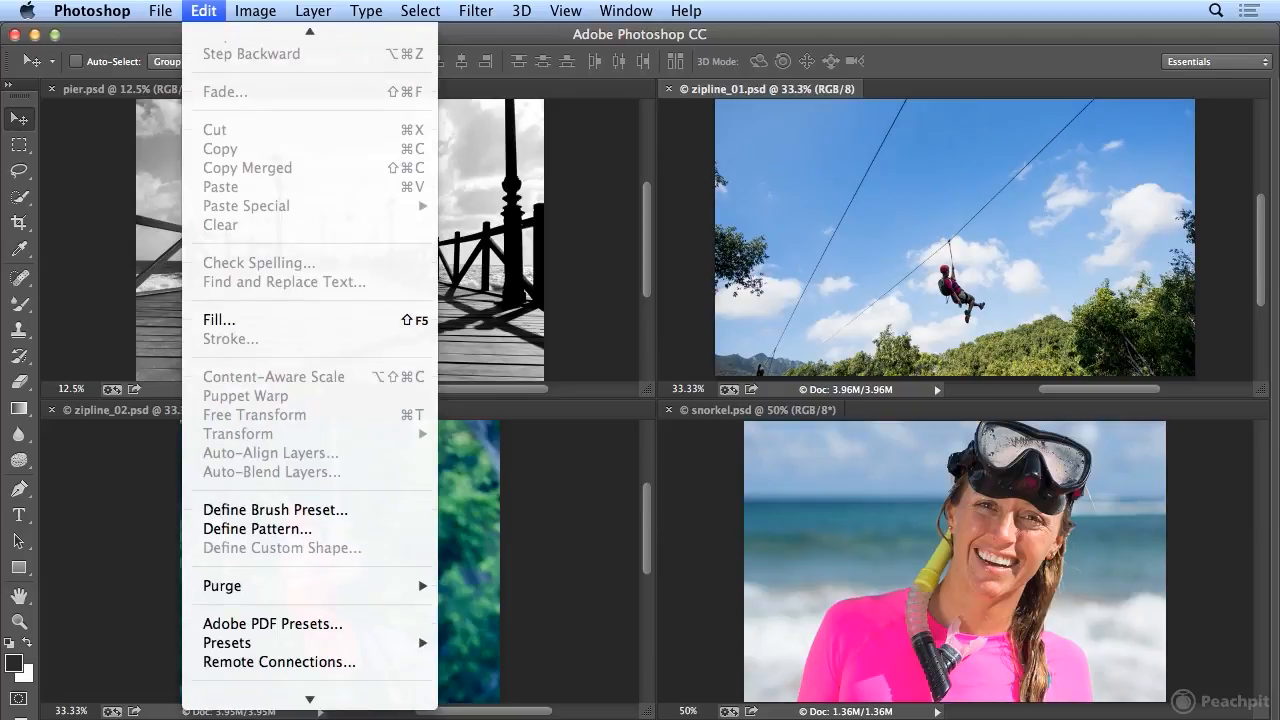
click(272, 592)
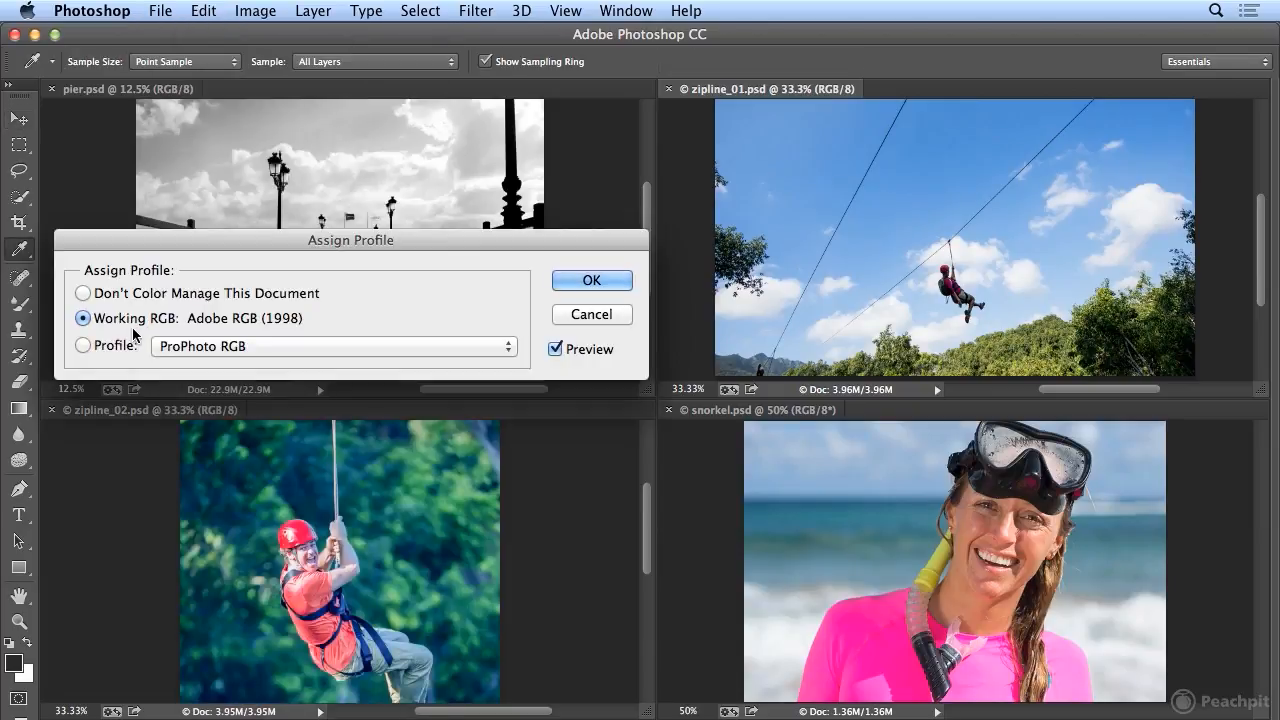
click(98, 350)
click(185, 350)
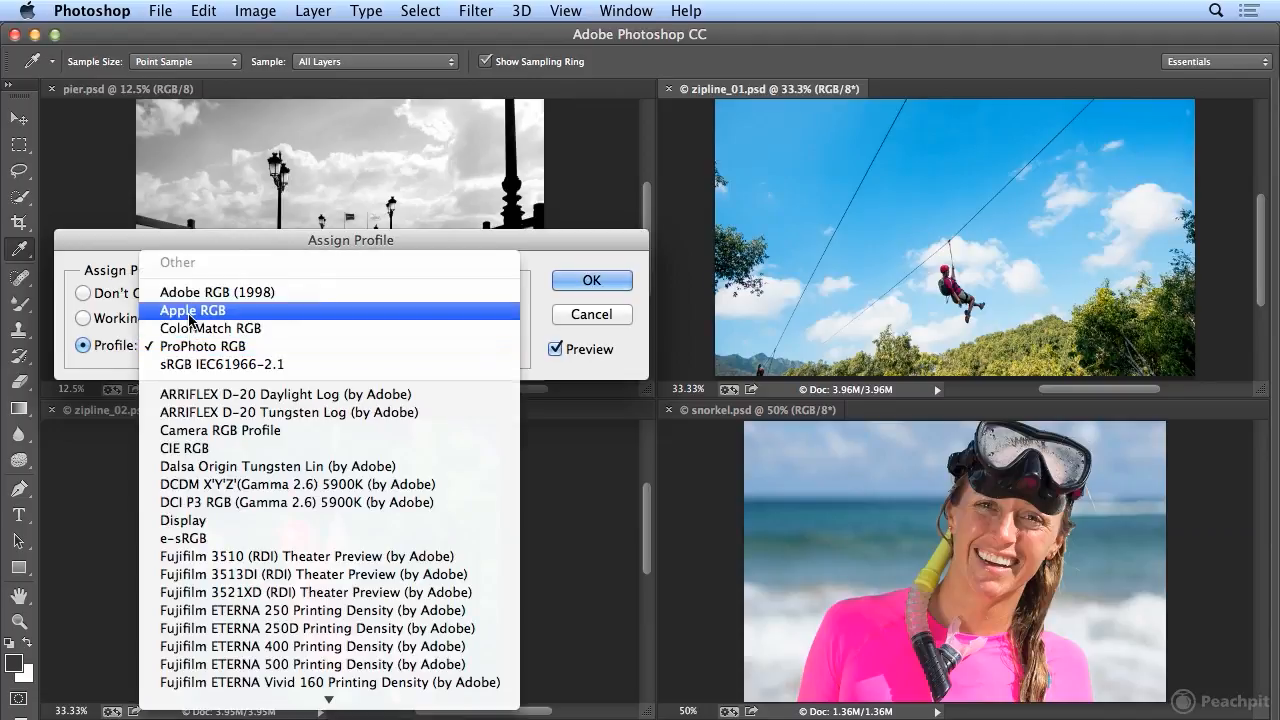
click(200, 364)
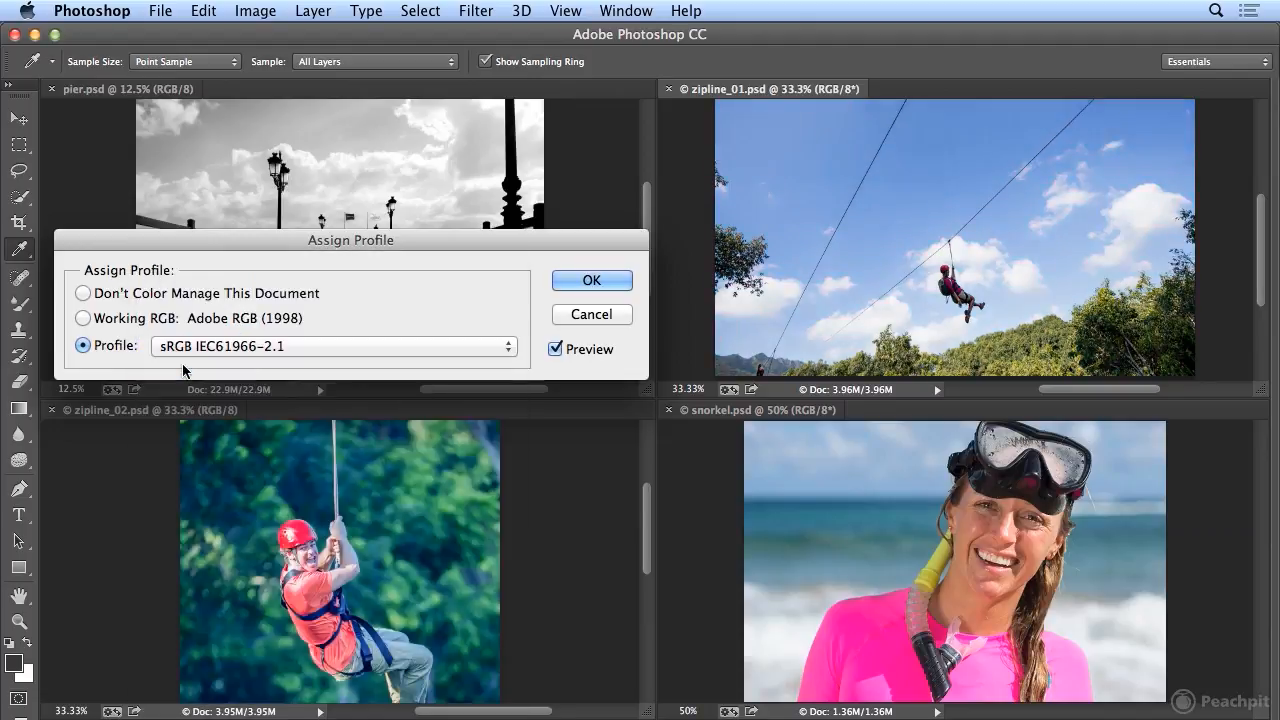
- Compare Working RGB: Adobe RGB (1998) with sRGB IEC61966-2.1 on zipline_01.psd and assign the Adobe RGB (1998) working profile
click(121, 319)
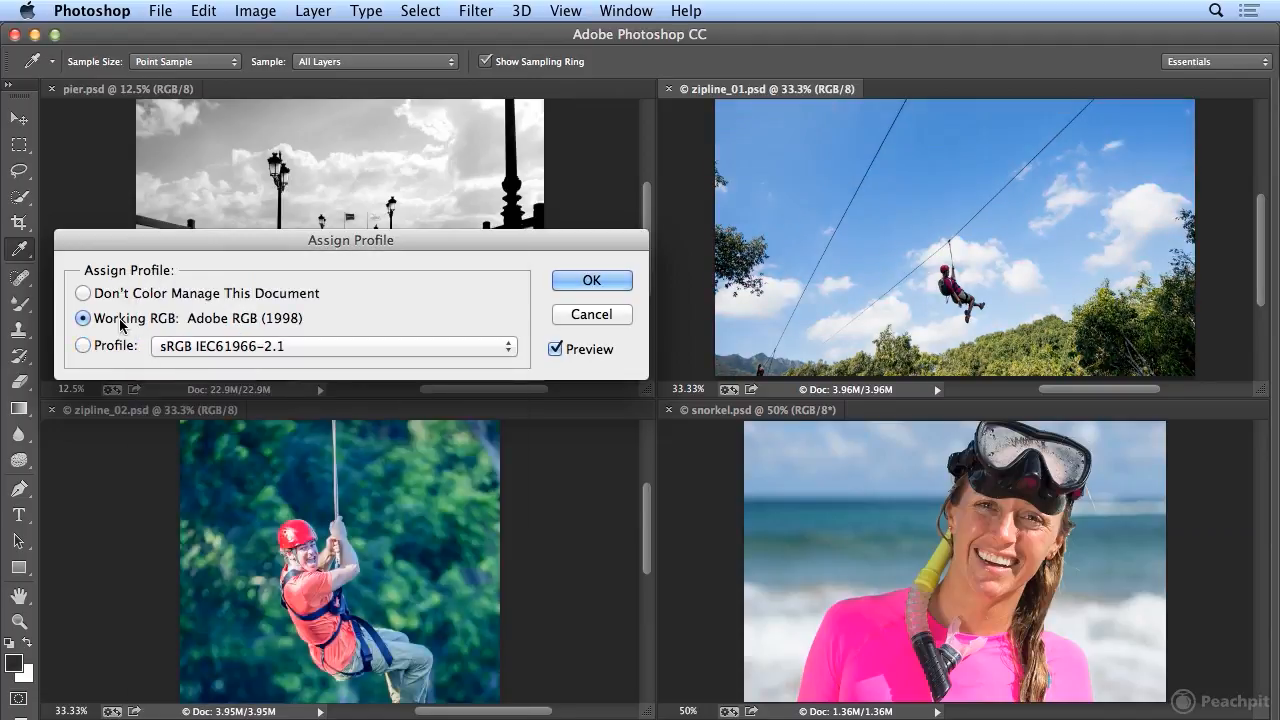
click(113, 346)
click(112, 322)
click(113, 346)
click(116, 322)
click(589, 279)
key(v)
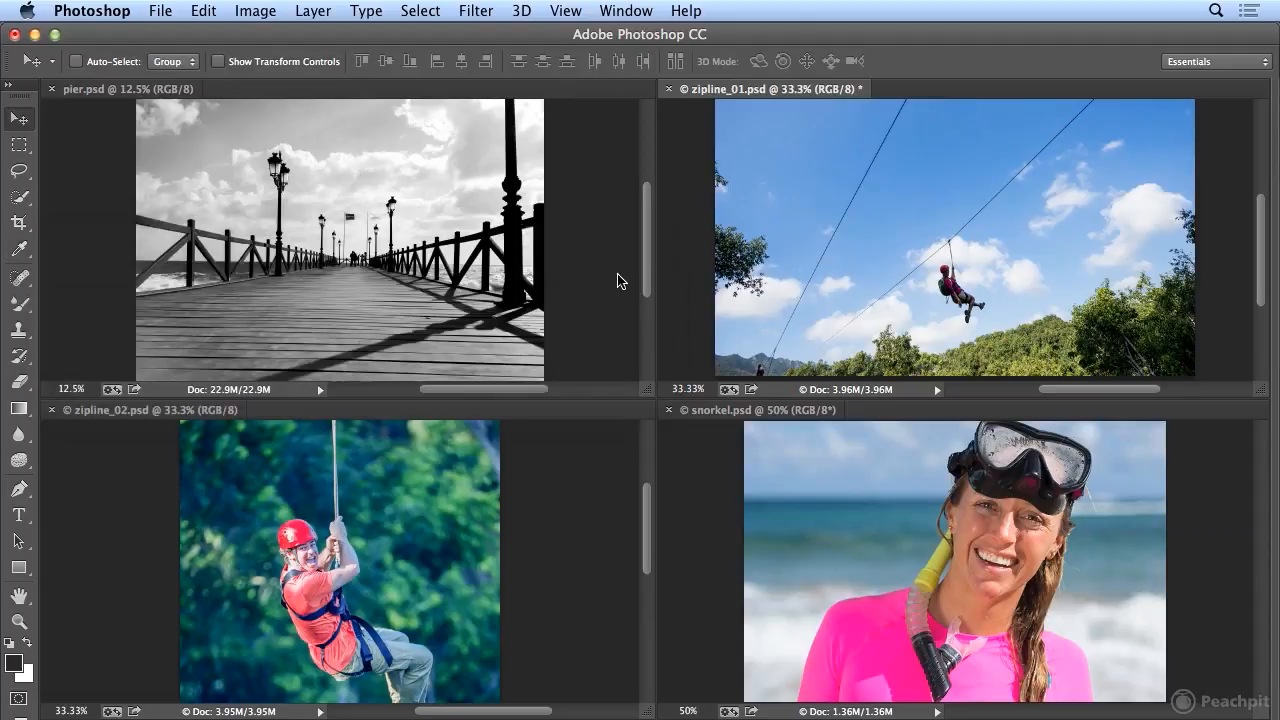
- Compare sRGB IEC61966-2.1 with the working profile on zipline_02.psd and assign it Working RGB: Adobe RGB (1998)
click(498, 446)
click(208, 14)
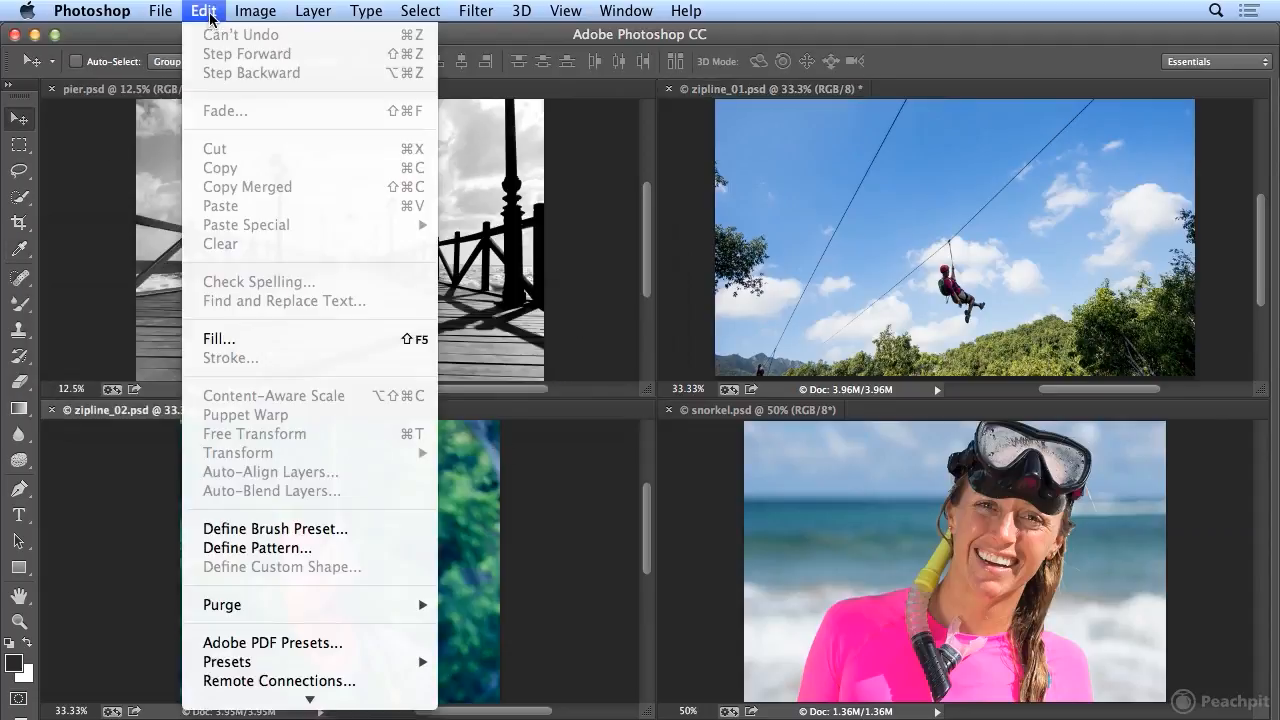
mouse_move(308, 698)
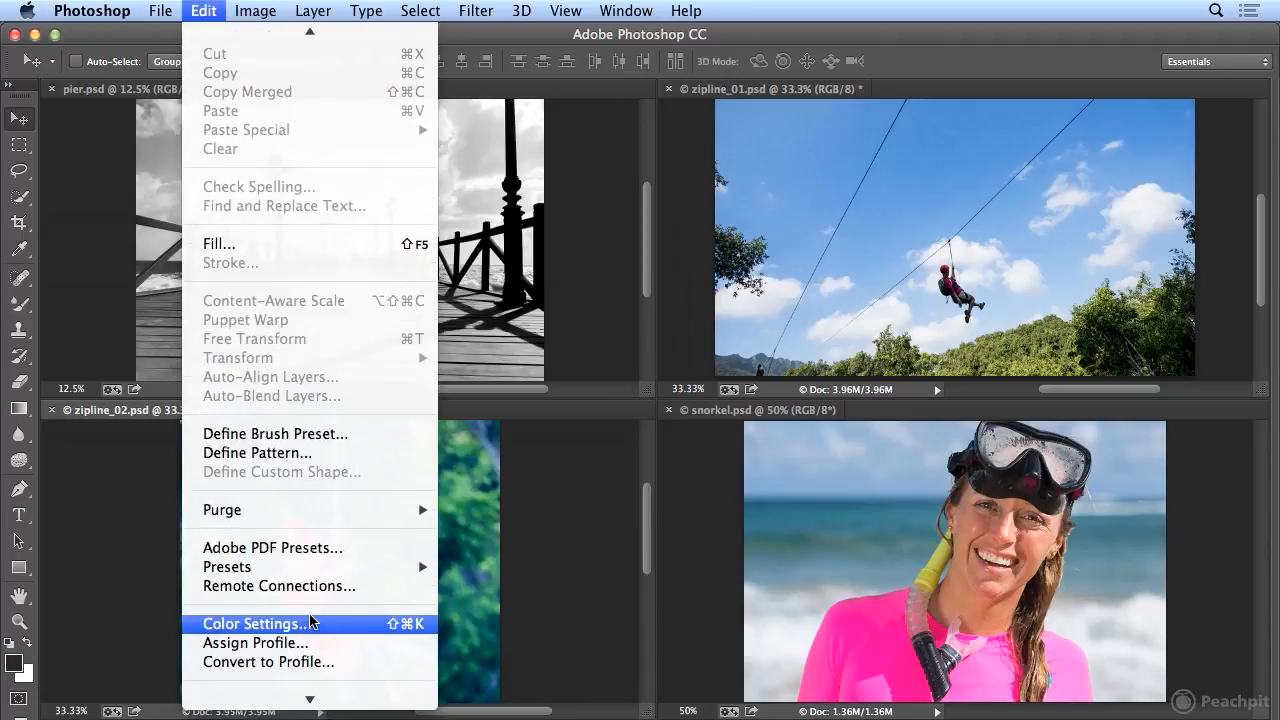
click(305, 646)
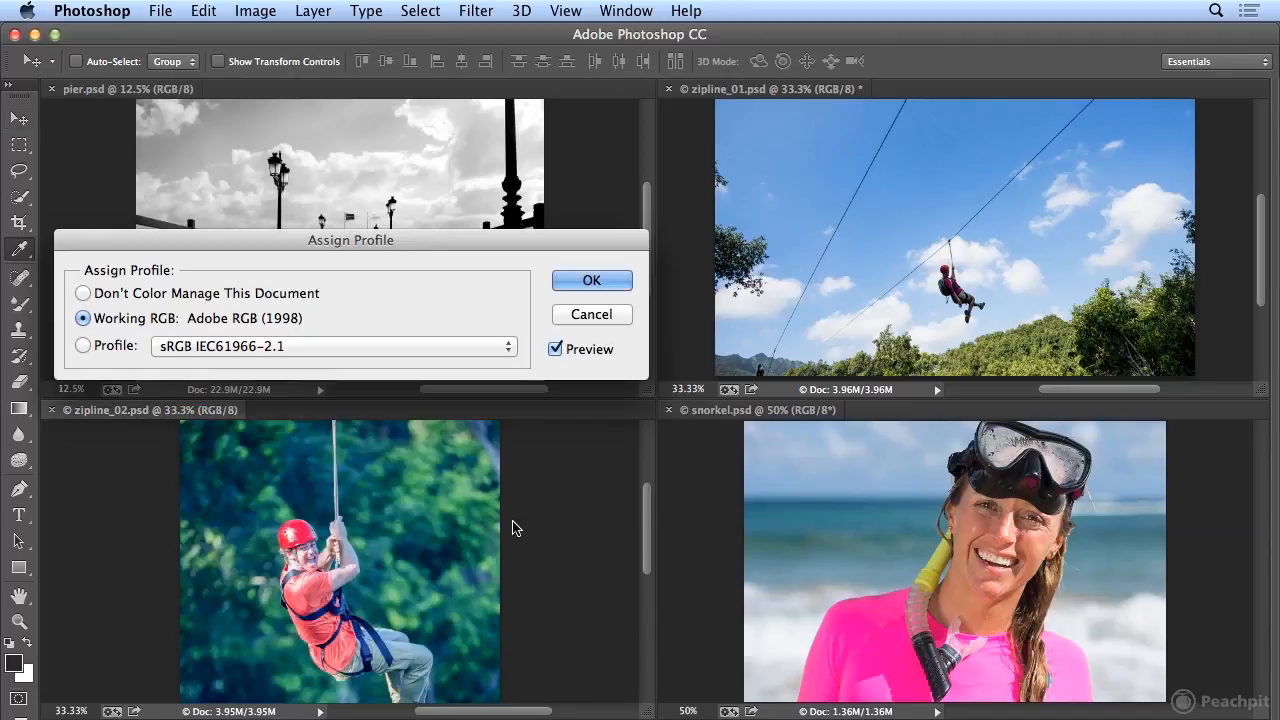
click(92, 346)
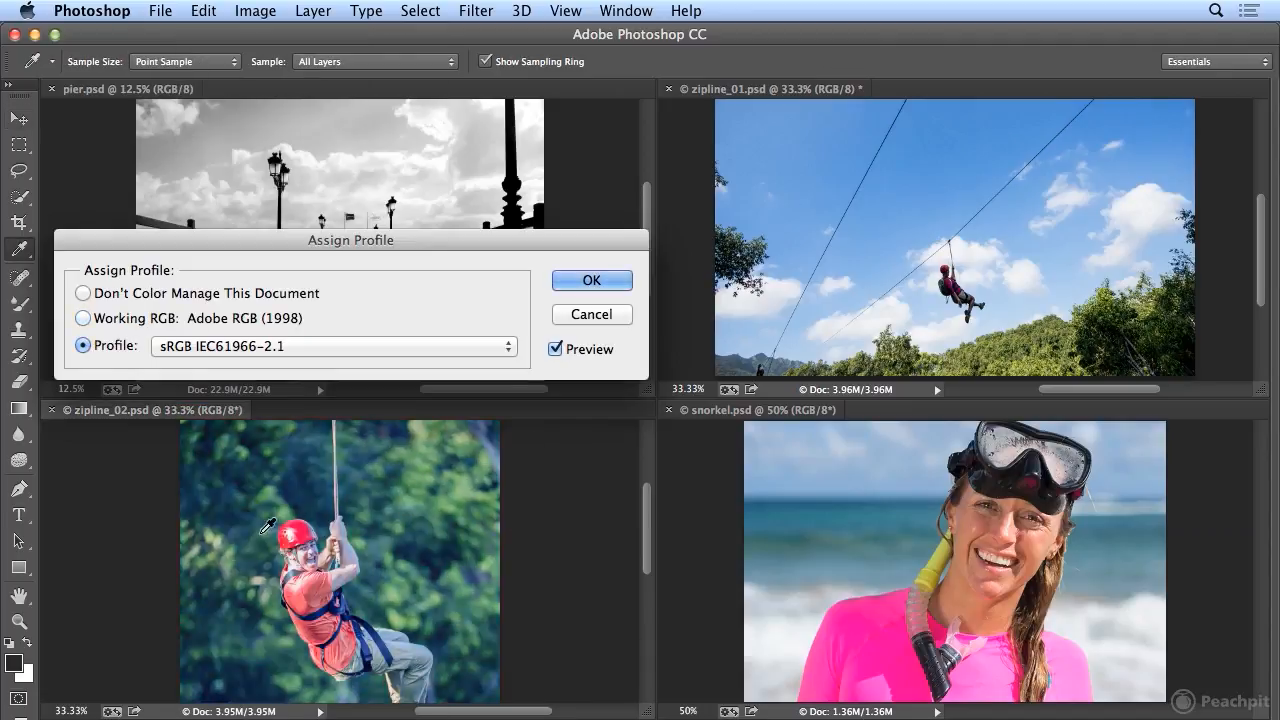
click(113, 321)
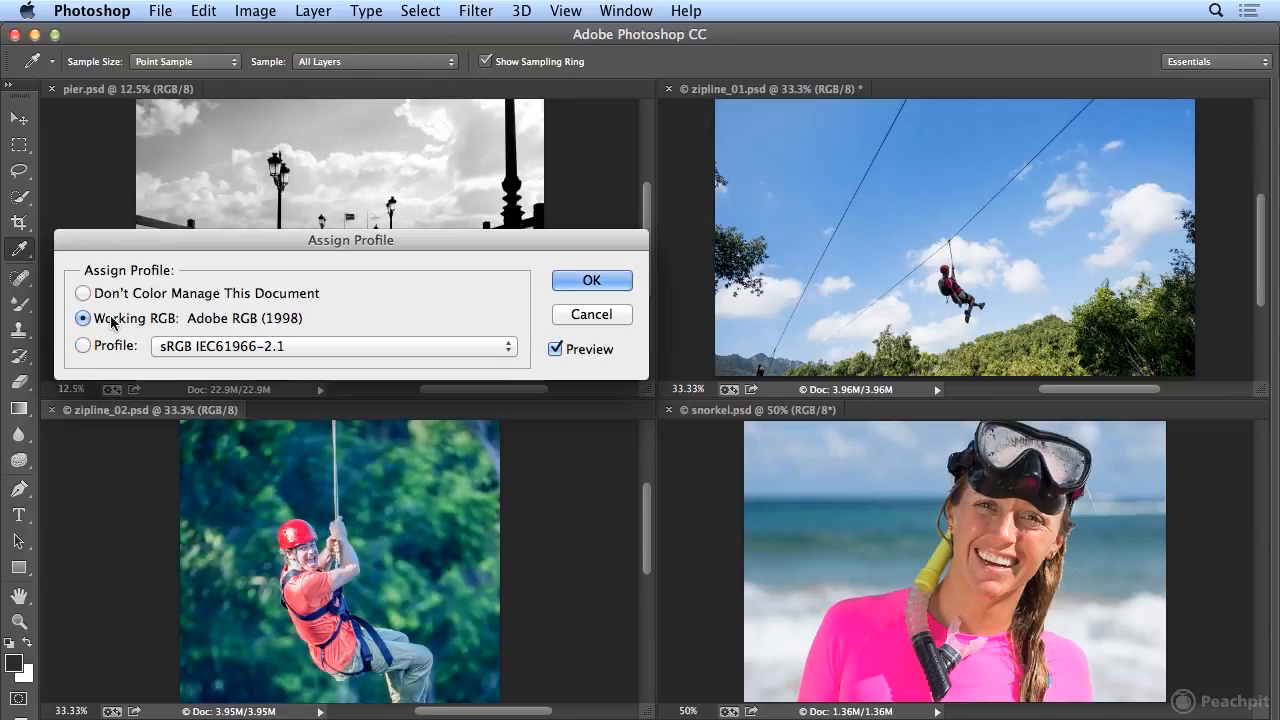
click(103, 346)
click(108, 323)
click(591, 281)
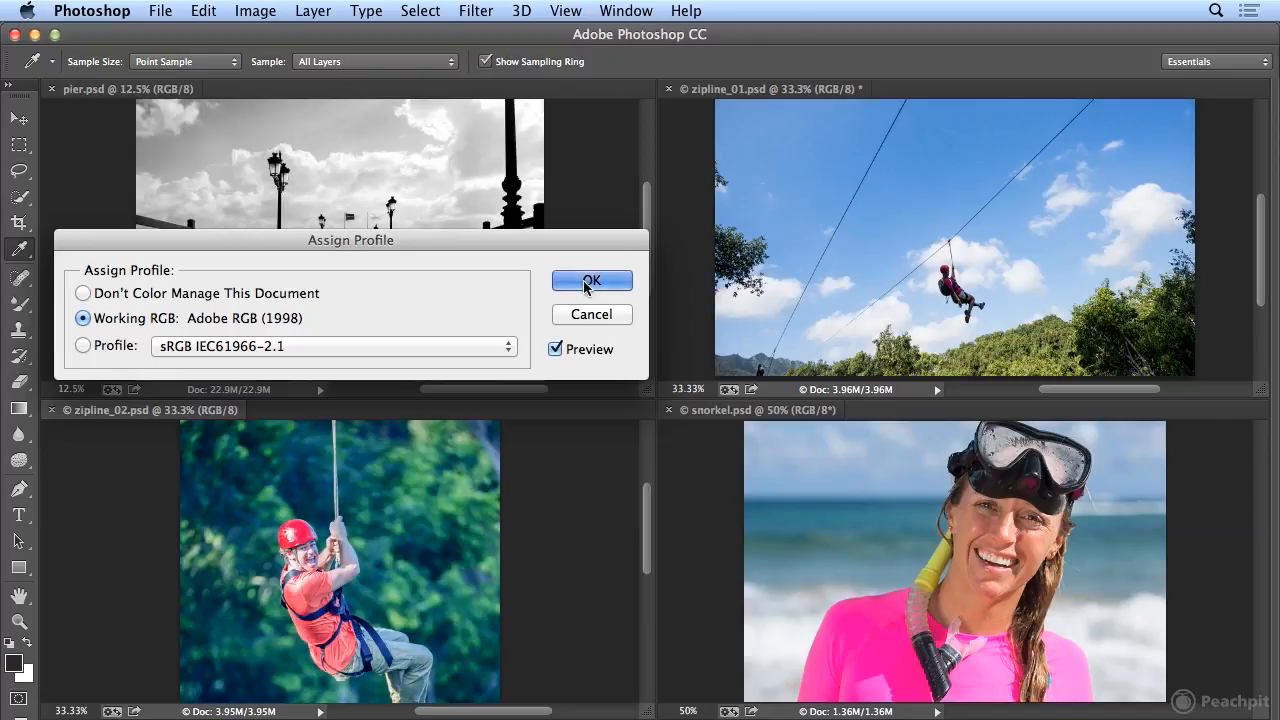
- Open Assign Profile for pier.psd, move the dialog off the photo, and compare Working RGB: Adobe RGB (1998) with sRGB IEC61966-2.1
click(601, 160)
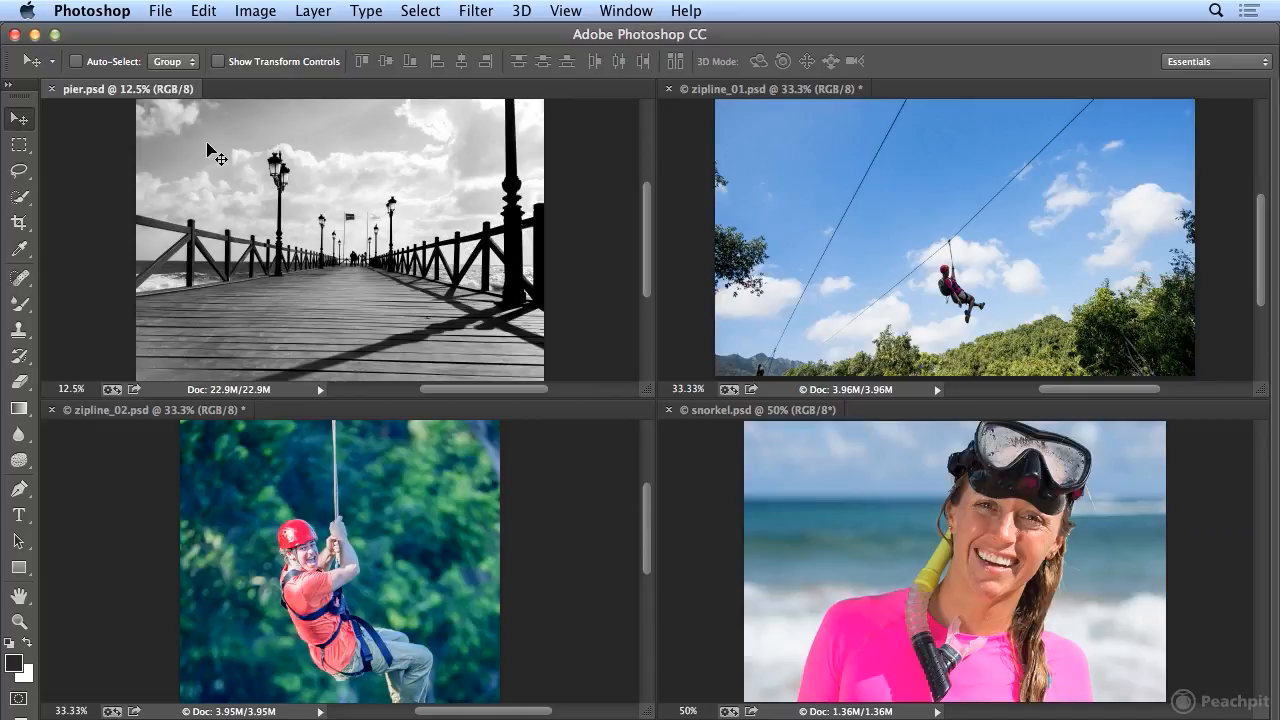
click(205, 11)
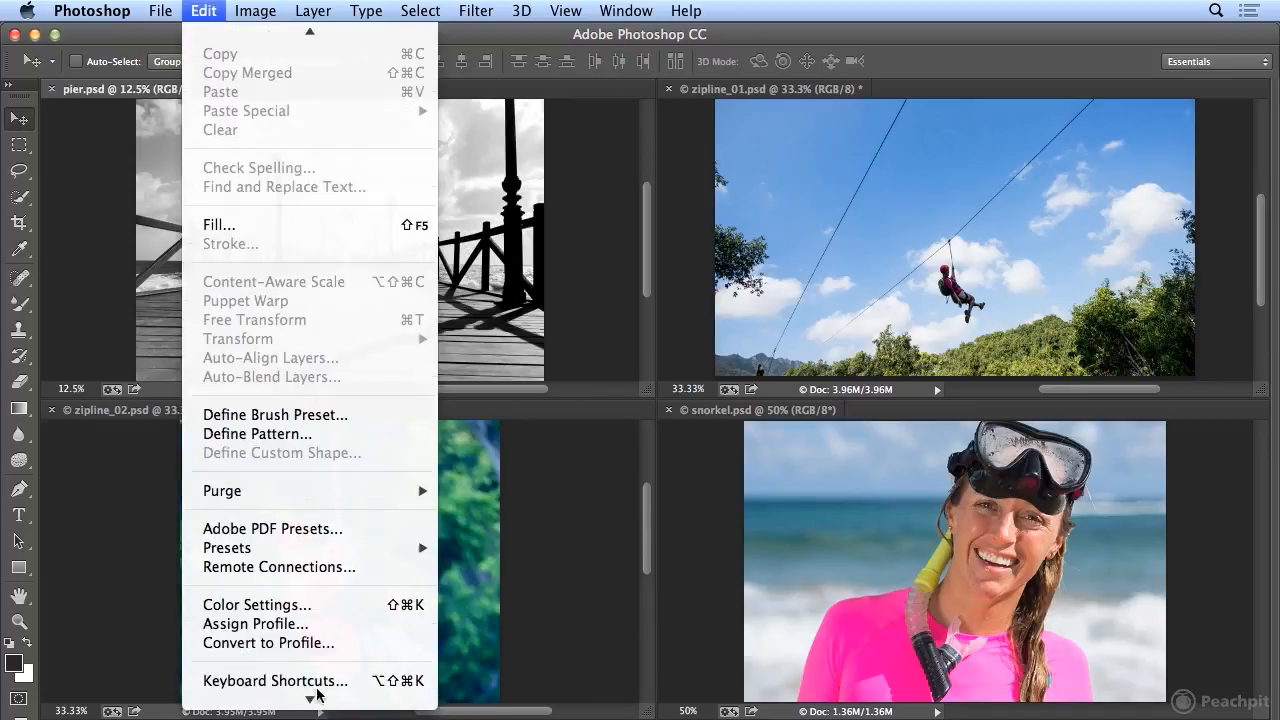
click(316, 630)
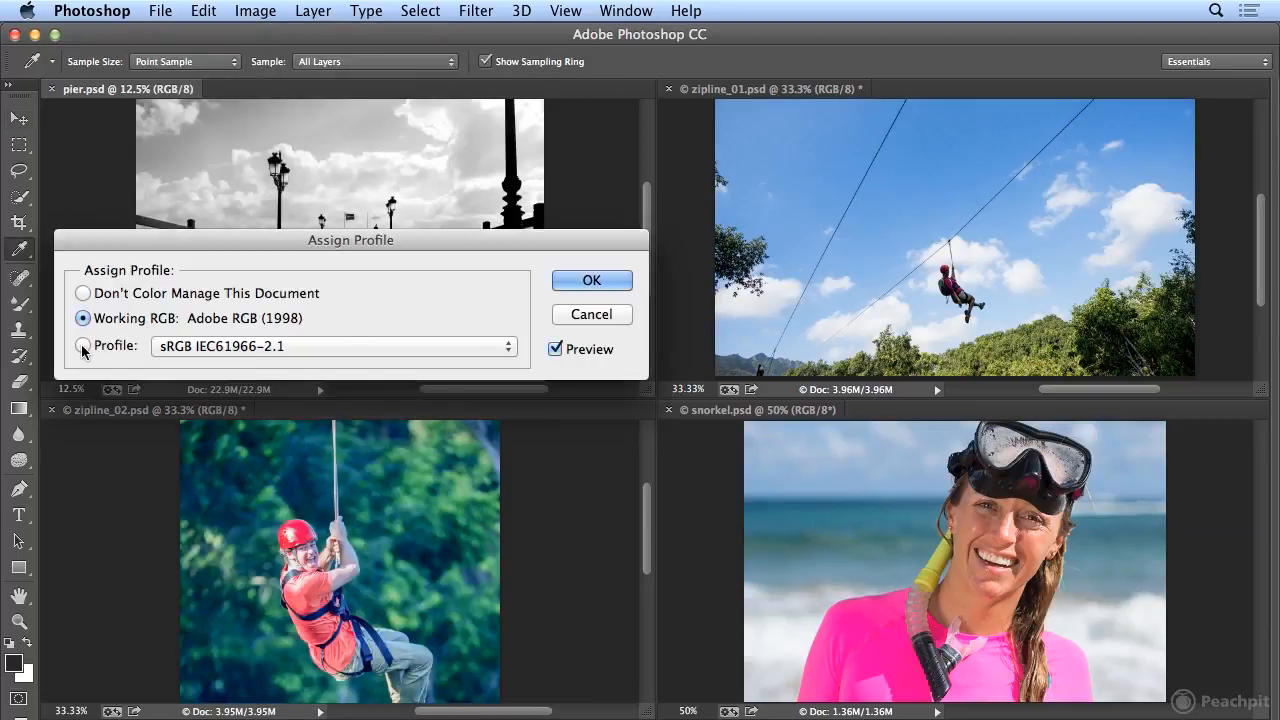
drag(231, 239, 676, 277)
click(551, 357)
click(550, 384)
click(549, 358)
click(547, 387)
click(545, 357)
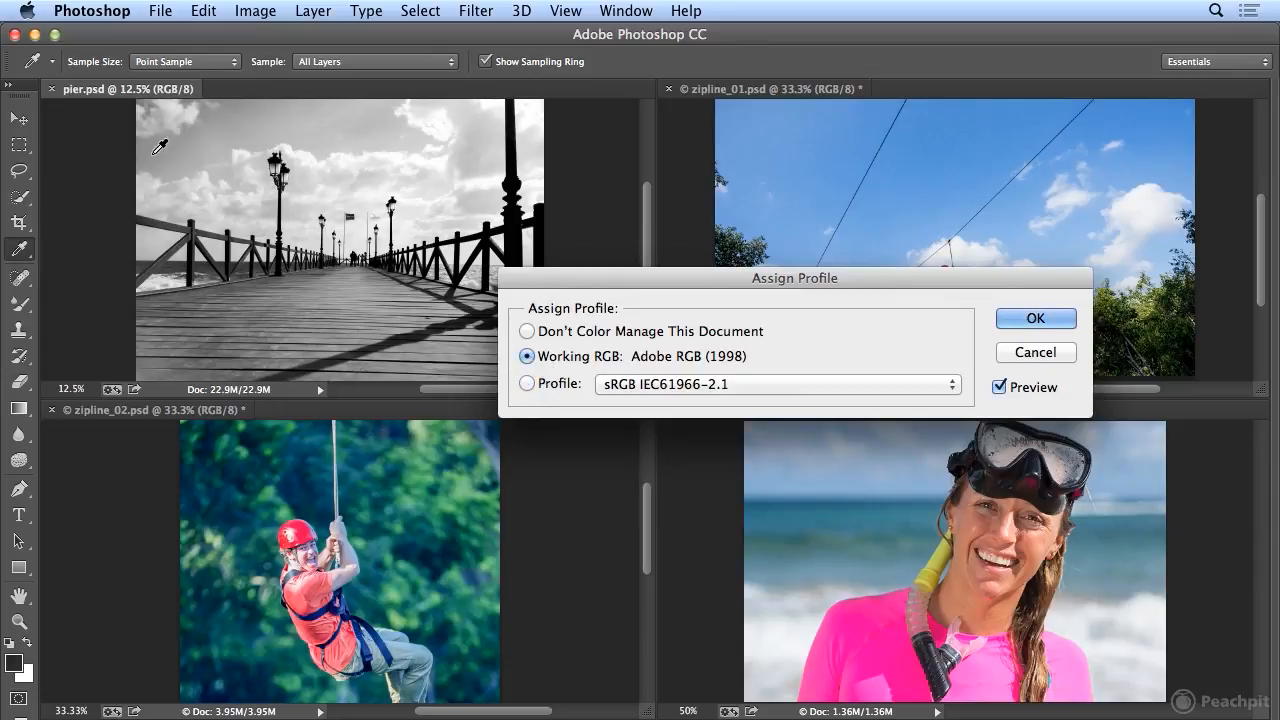
- Recheck the sRGB IEC61966-2.1 preview on pier.psd and assign the photo Working RGB: Adobe RGB (1998)
click(526, 384)
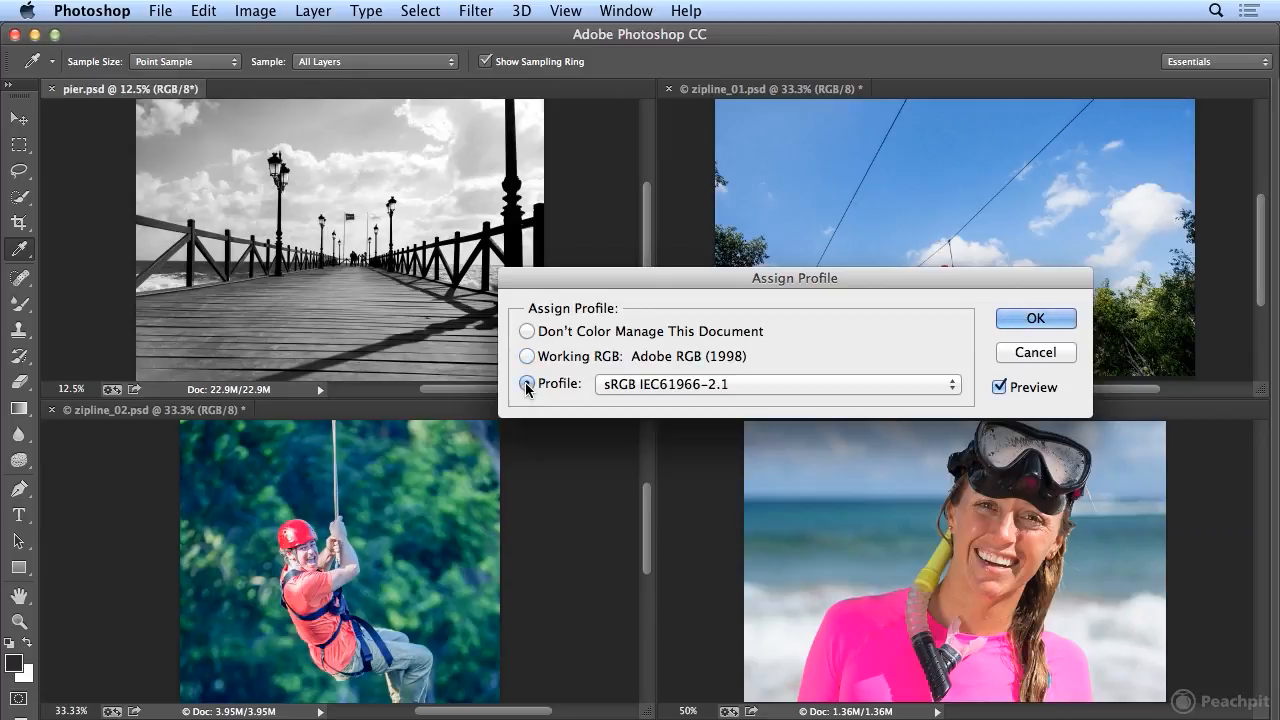
click(528, 357)
click(527, 383)
click(527, 357)
click(529, 383)
click(528, 357)
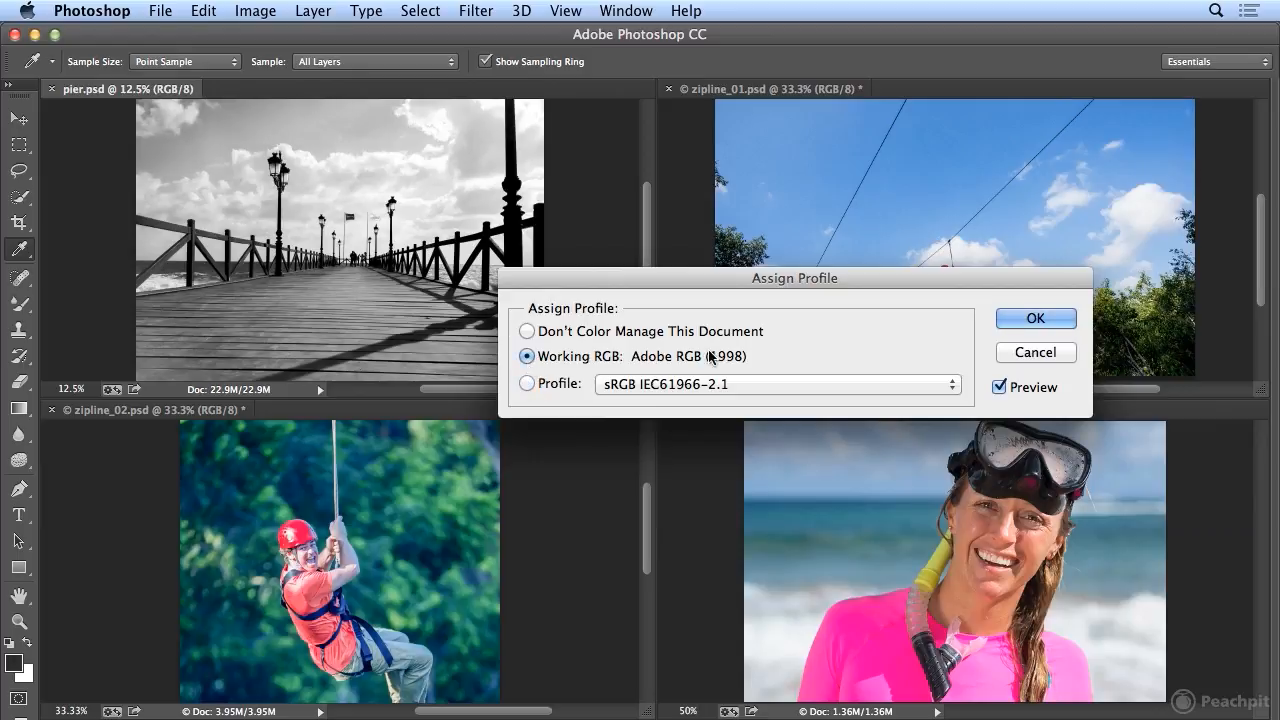
click(1016, 321)
key(v)
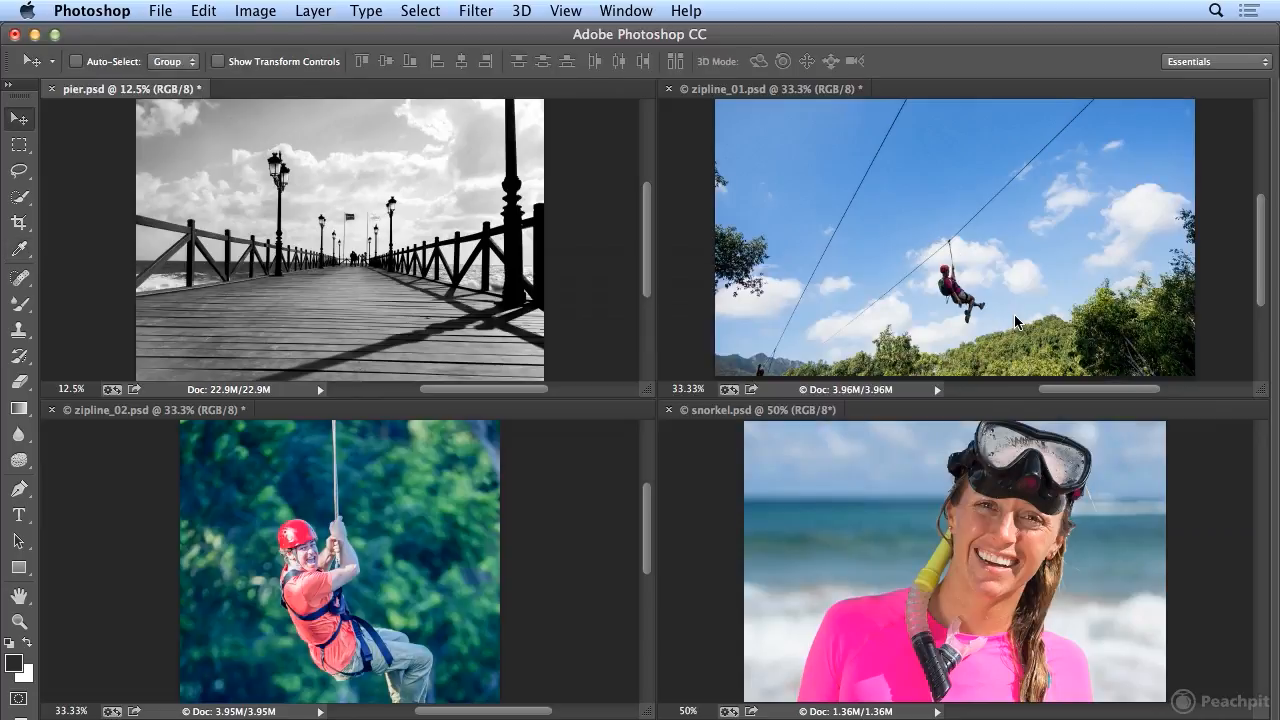
- Reopen Color Settings, choose the North America Prepress 2 preset again and apply it
click(203, 11)
scroll(268, 642, down, 5)
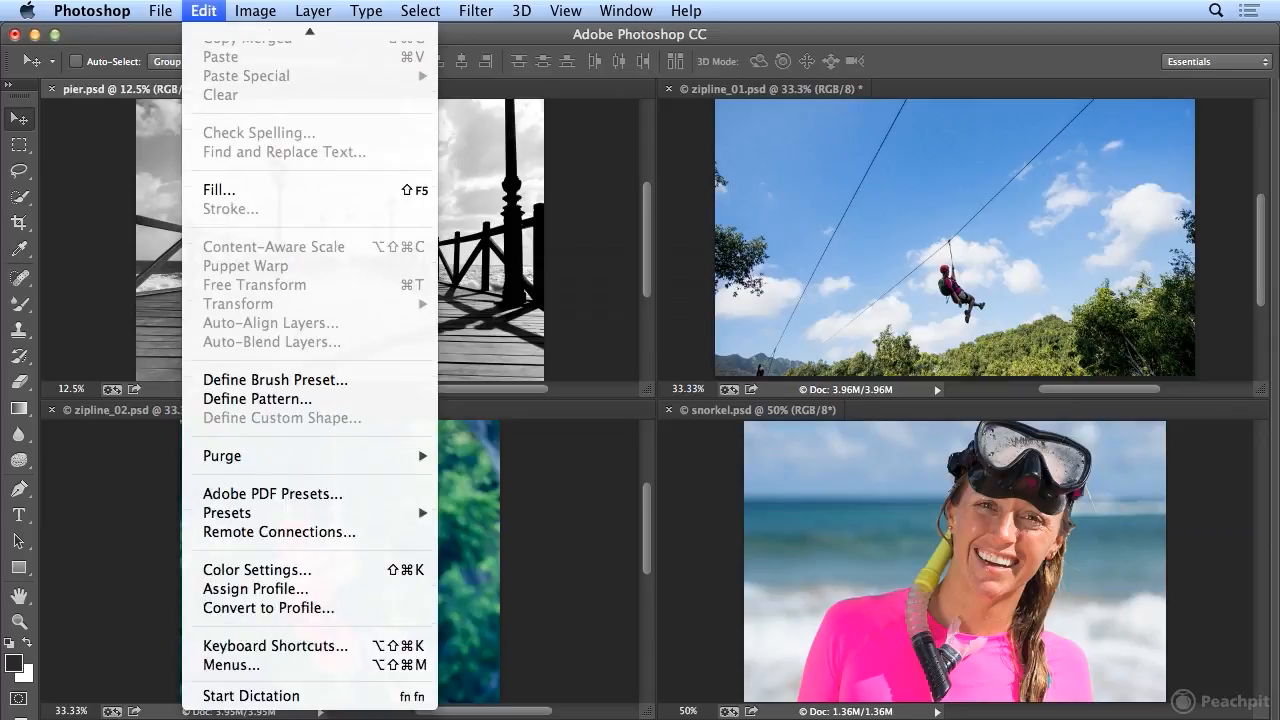
click(316, 570)
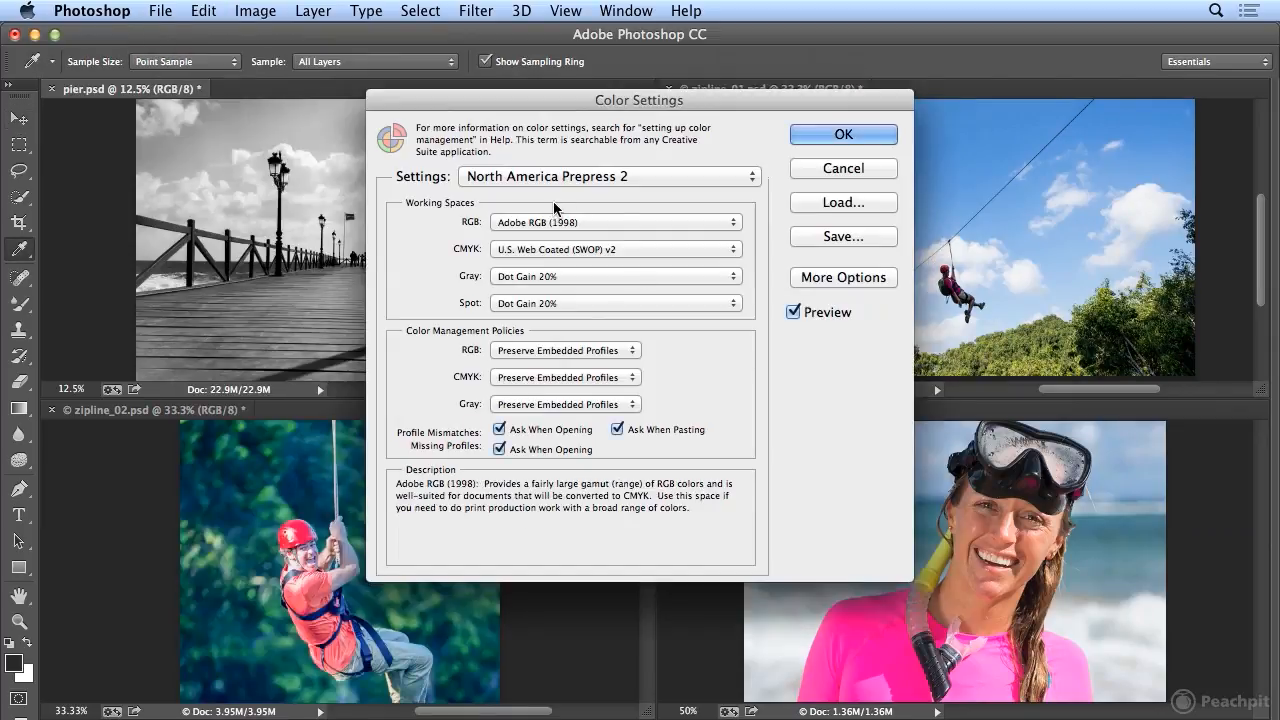
click(588, 178)
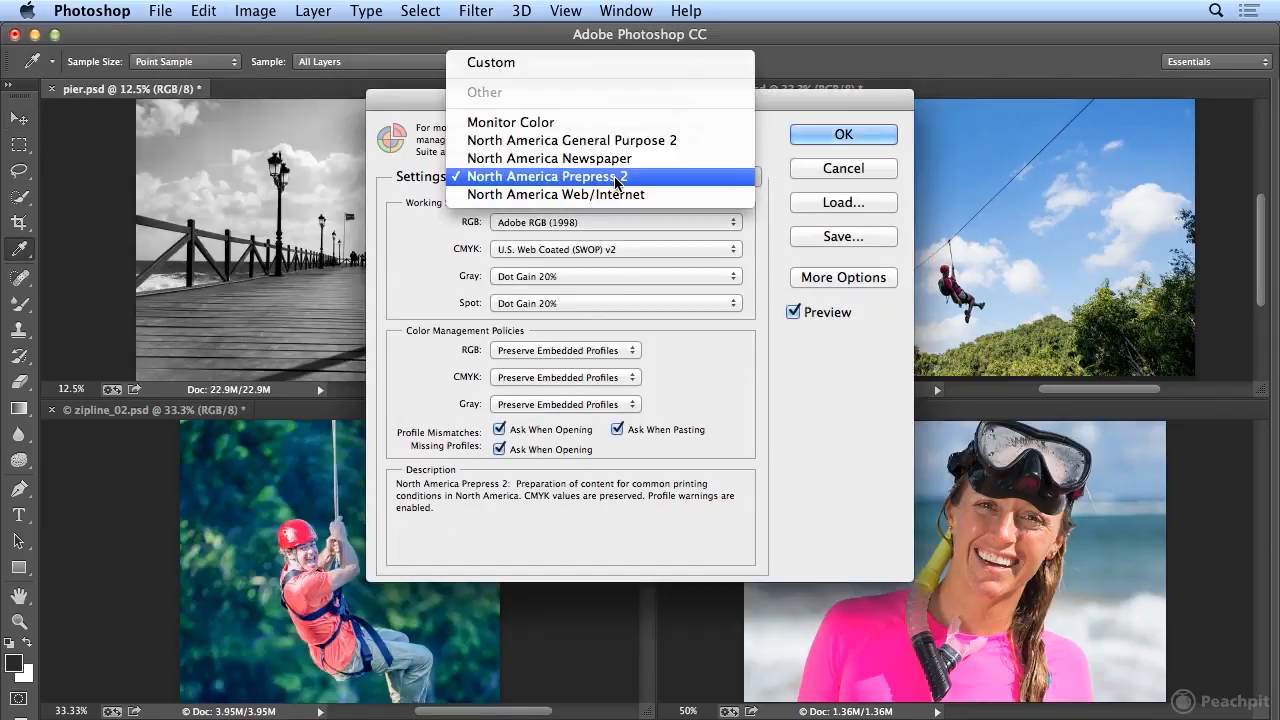
click(617, 184)
click(812, 135)
key(v)
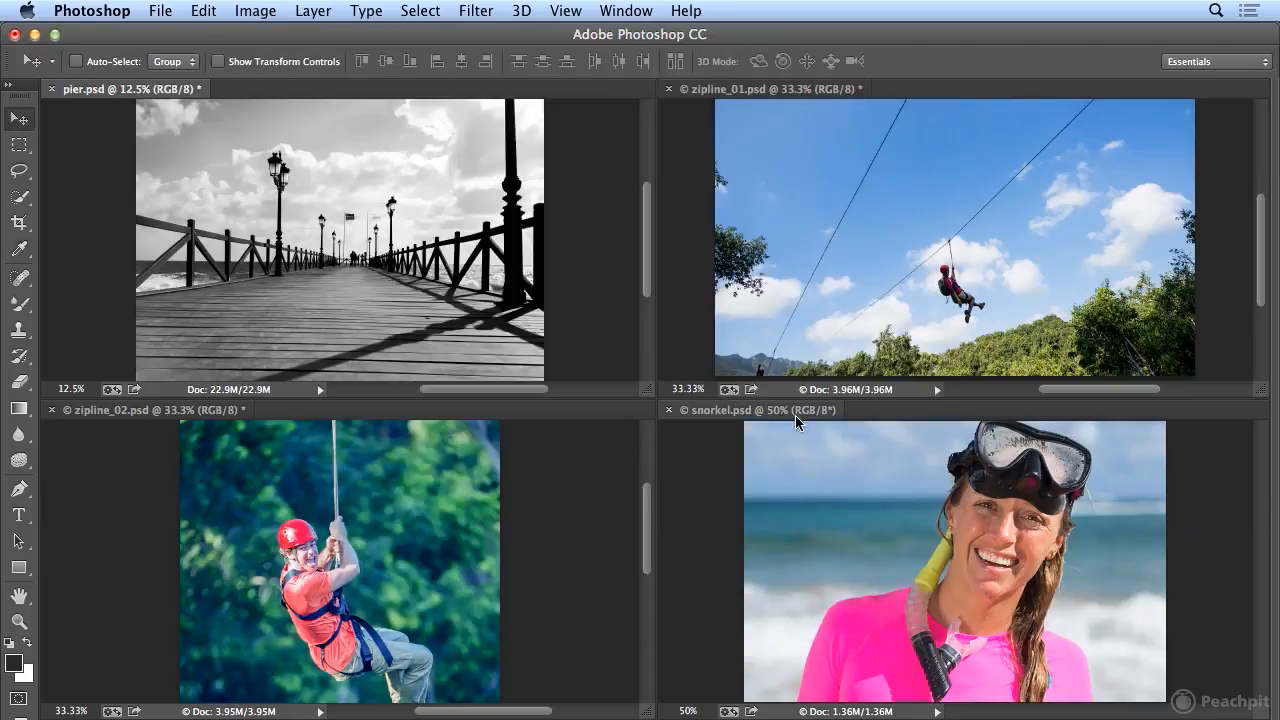
- Assign the Working RGB: Adobe RGB (1998) profile to snorkel.psd
click(804, 421)
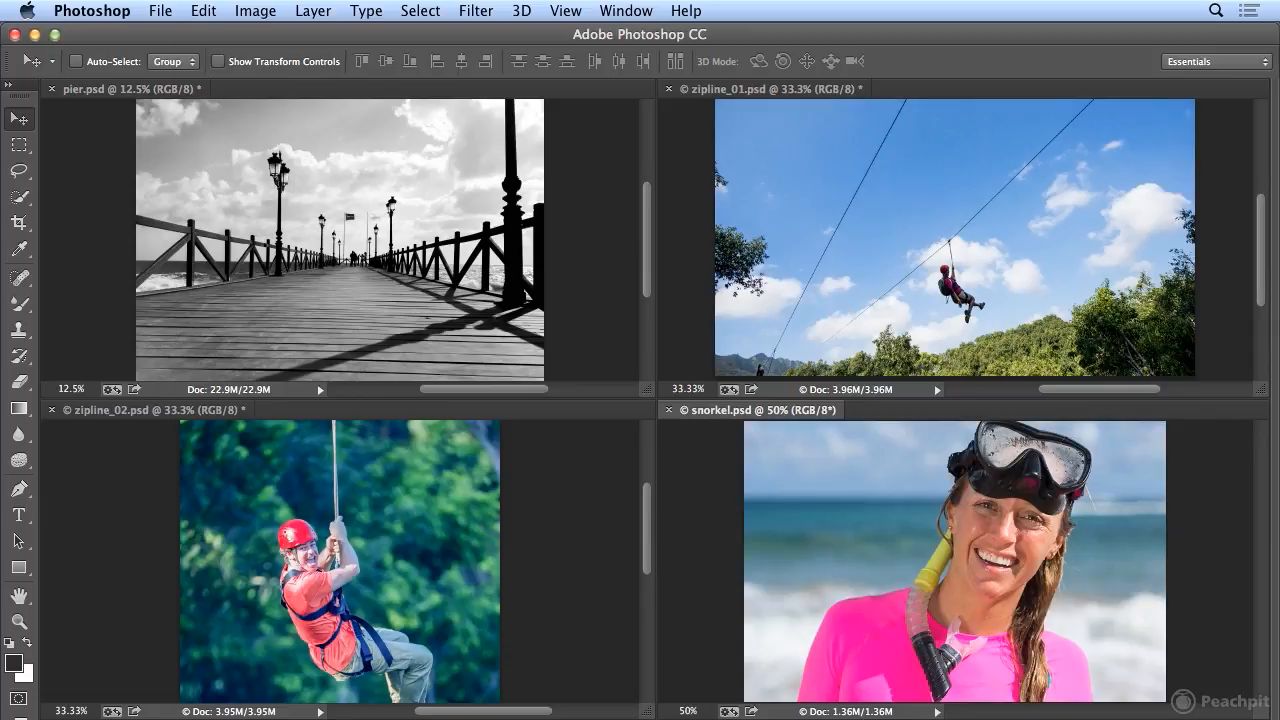
click(204, 10)
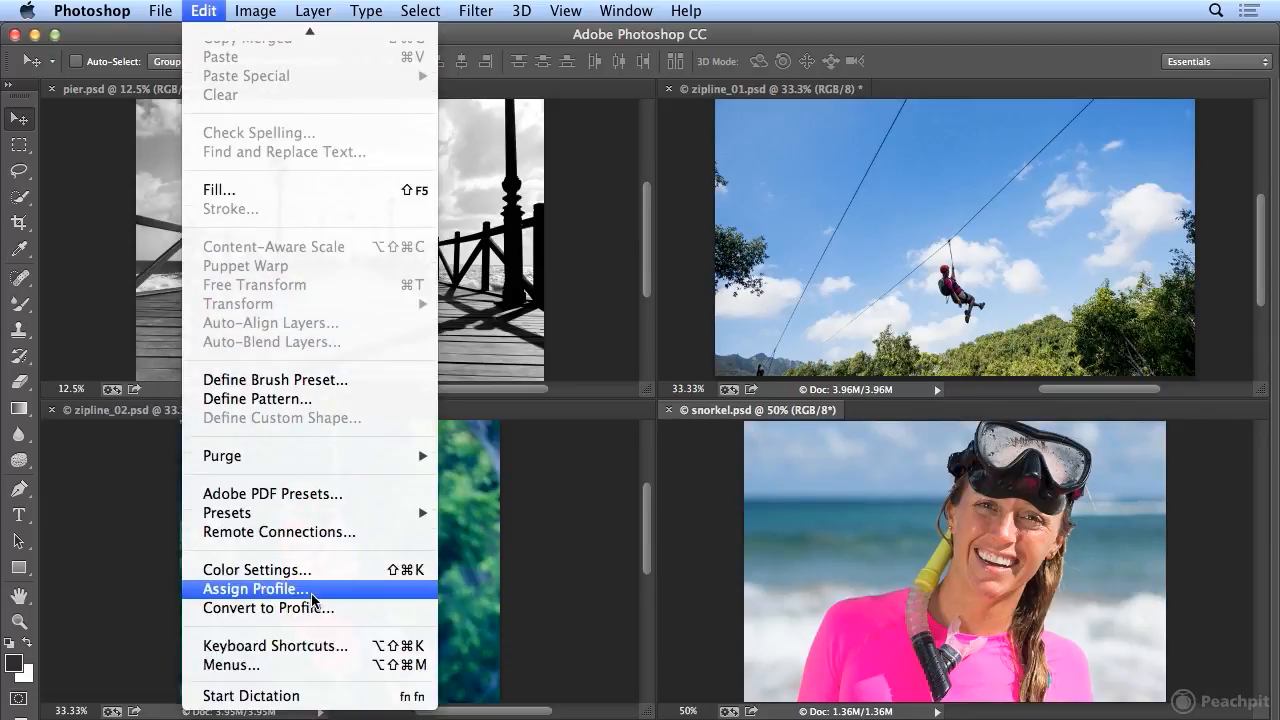
click(312, 596)
click(527, 357)
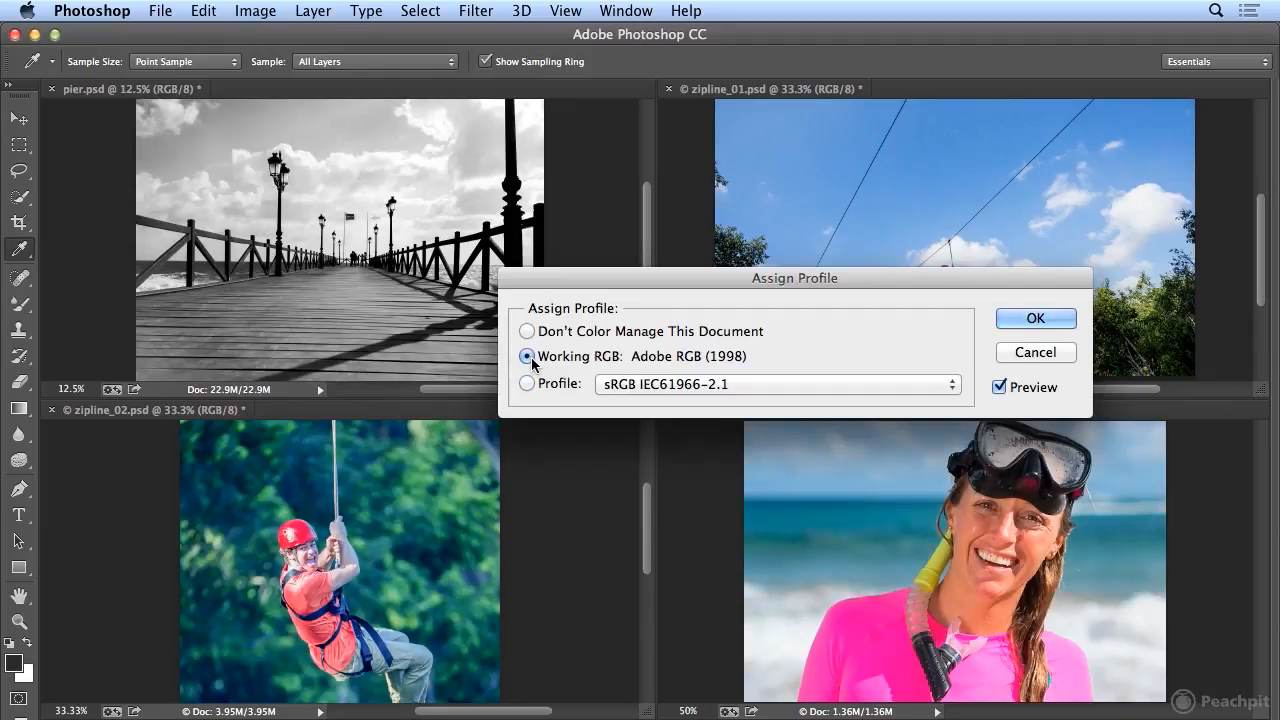
click(1022, 320)
key(v)
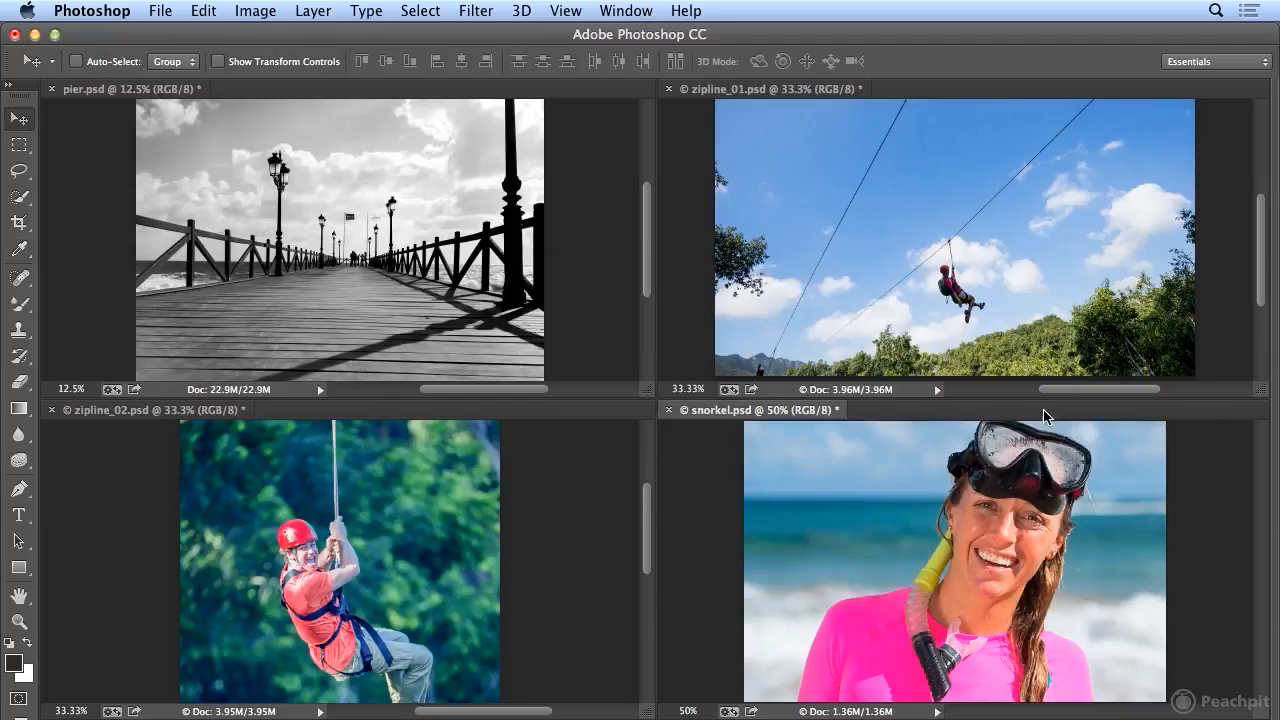